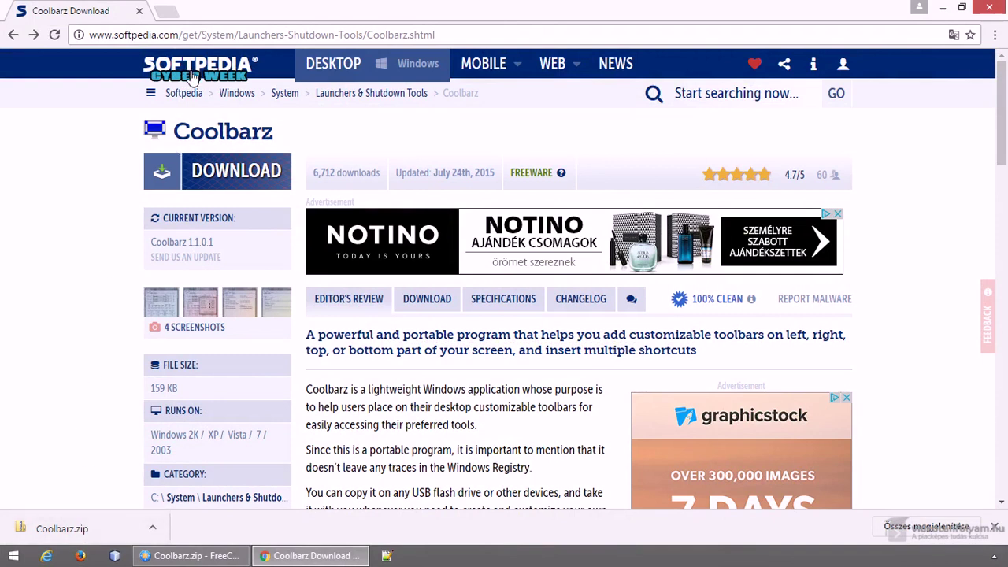
# Step: Switch to FreeCommander and leave the Coolbarz.zip archive, returning to the letoltesek folder
pyautogui.click(212, 36)
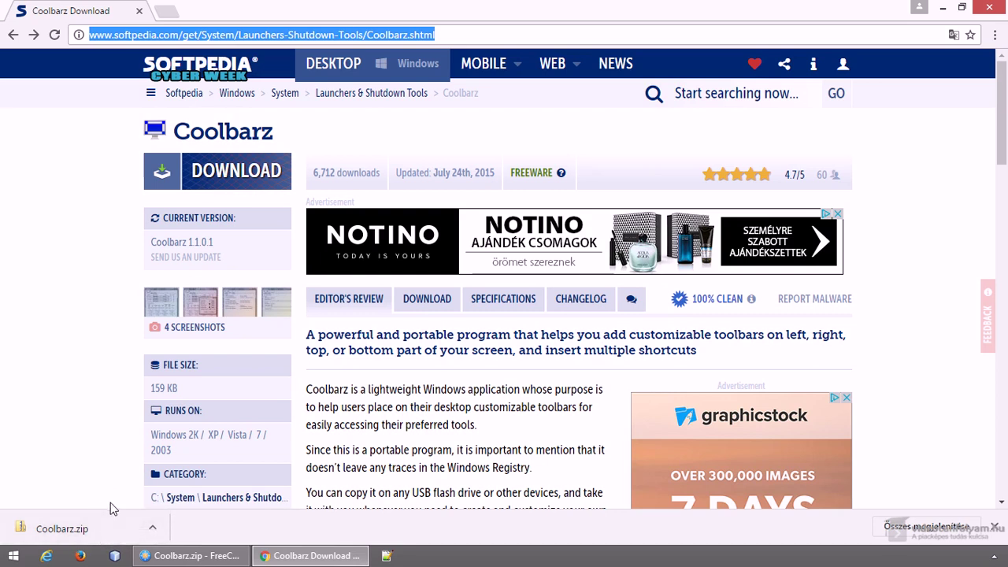
pyautogui.click(188, 556)
pyautogui.press('Up')
pyautogui.press('Up')
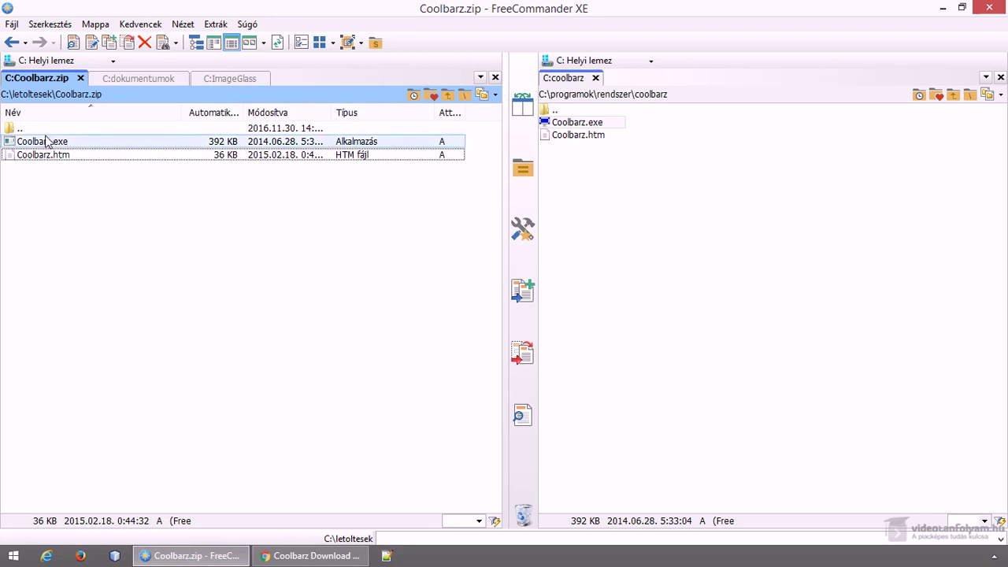
pyautogui.press('Return')
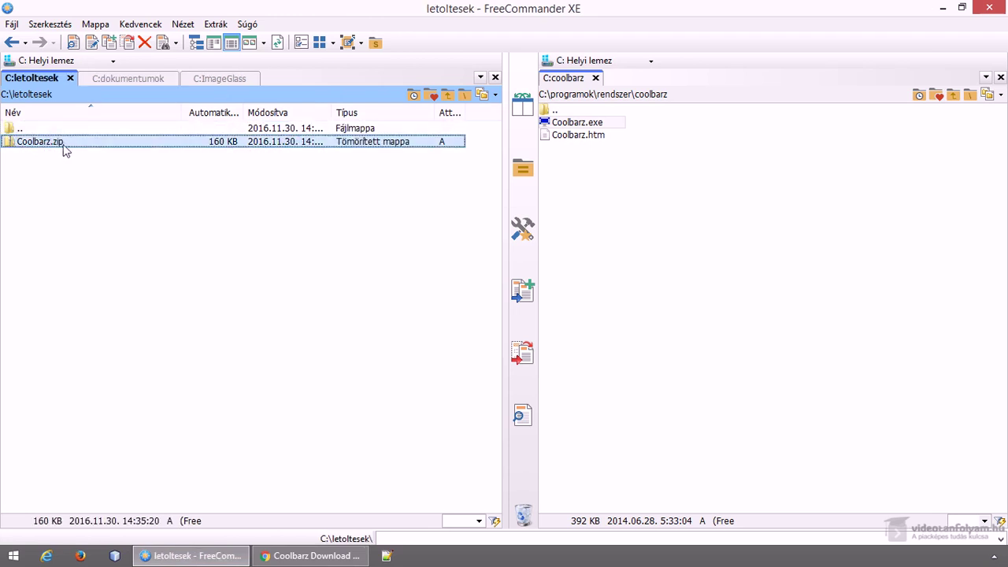
# Step: Launch Coolbarz.exe from the C:\programok\rendszer\coolbarz folder
pyautogui.click(644, 131)
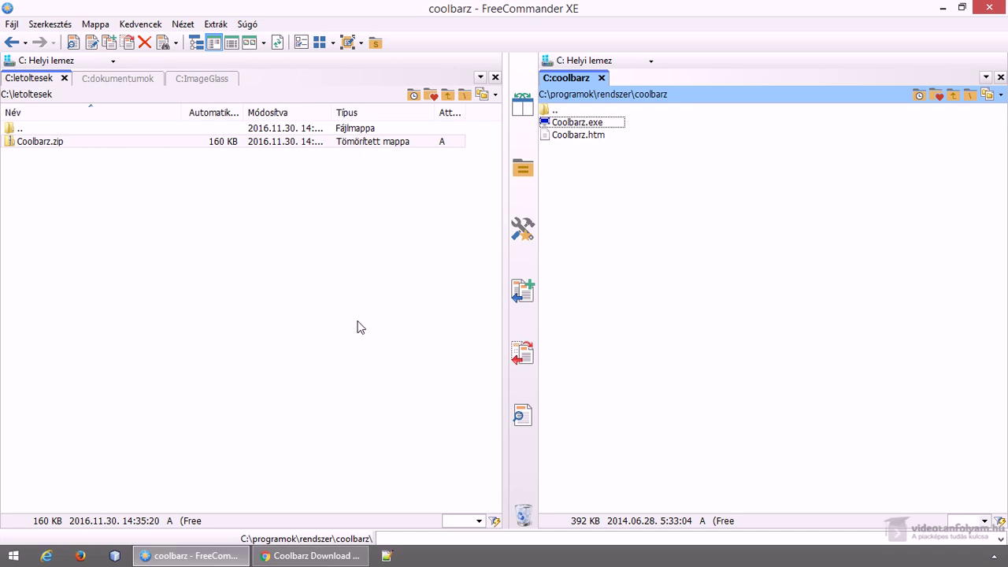
pyautogui.click(611, 123)
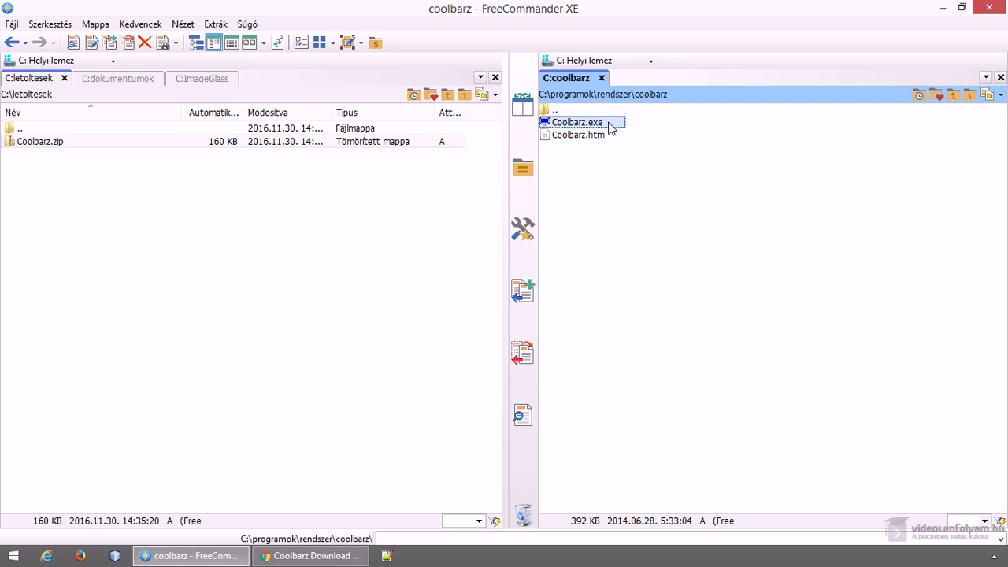
pyautogui.doubleClick(609, 123)
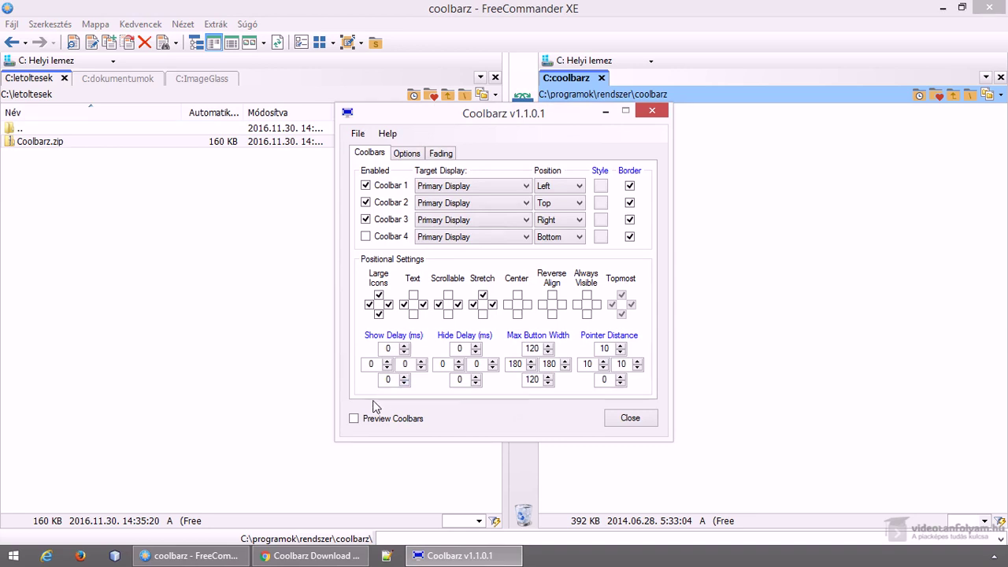
# Step: With the coolbar preview turned on, disable Coolbar 2 and Coolbar 3 and target Coolbar 1 to Primary Display
pyautogui.click(354, 419)
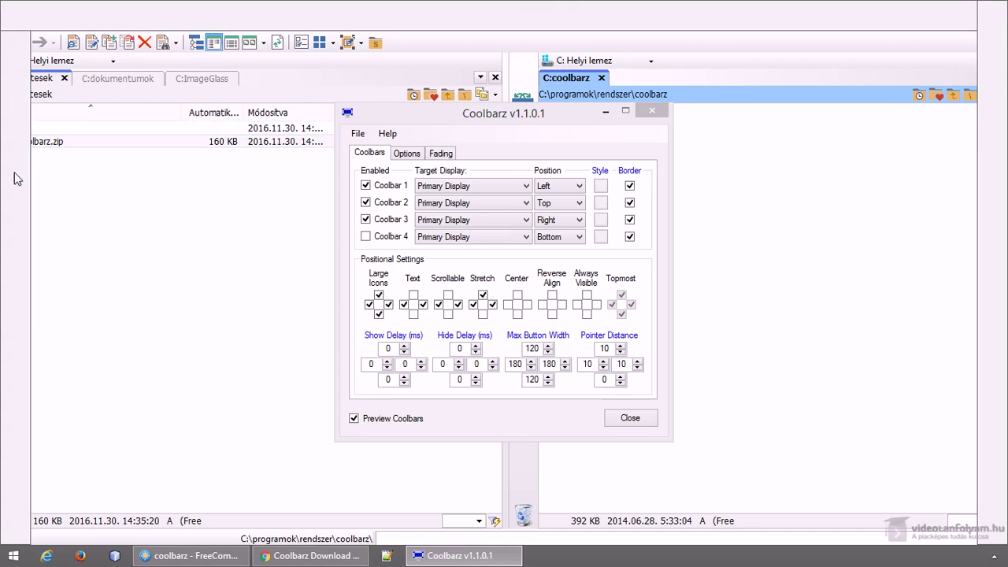
pyautogui.click(365, 220)
pyautogui.click(365, 203)
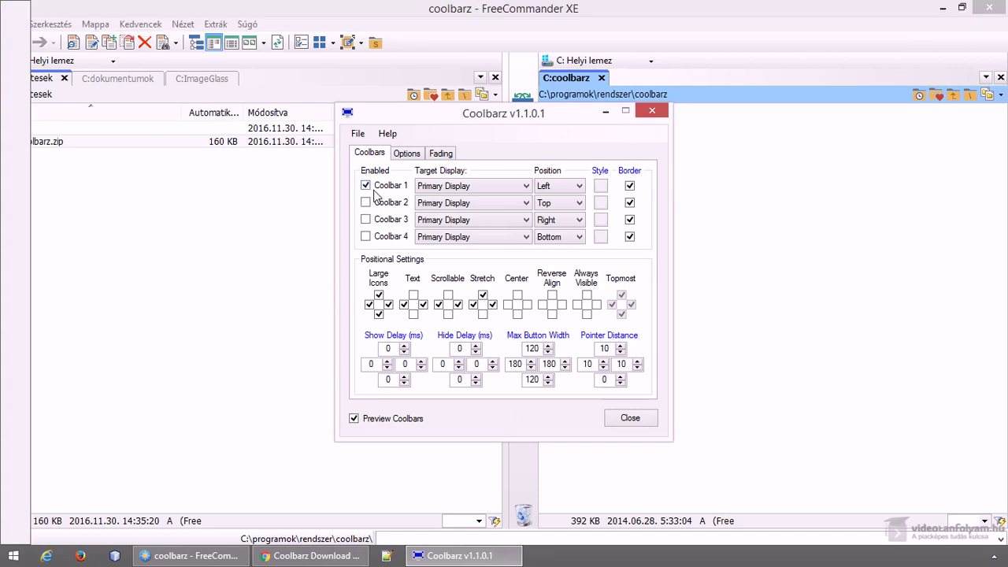
pyautogui.click(489, 192)
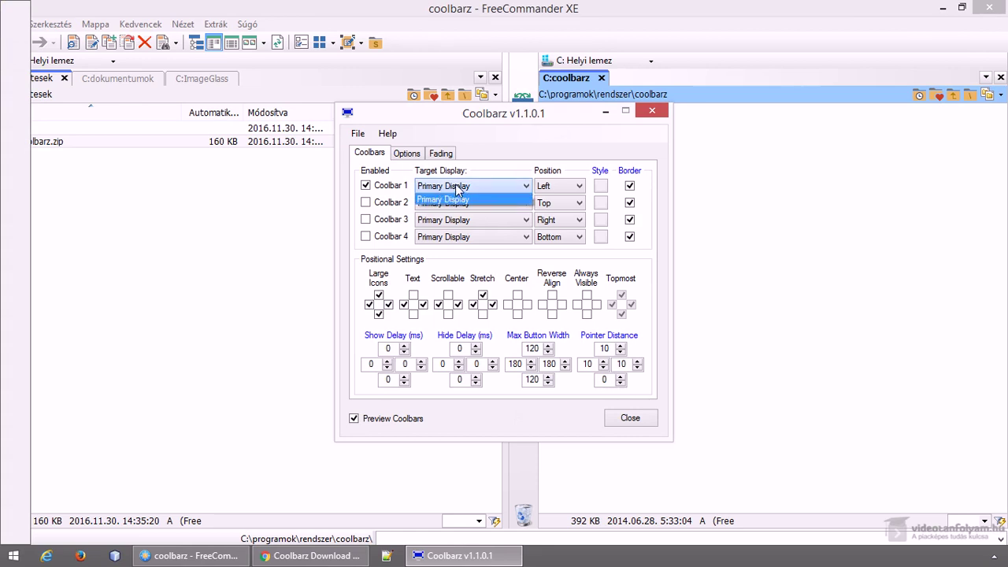
pyautogui.click(459, 199)
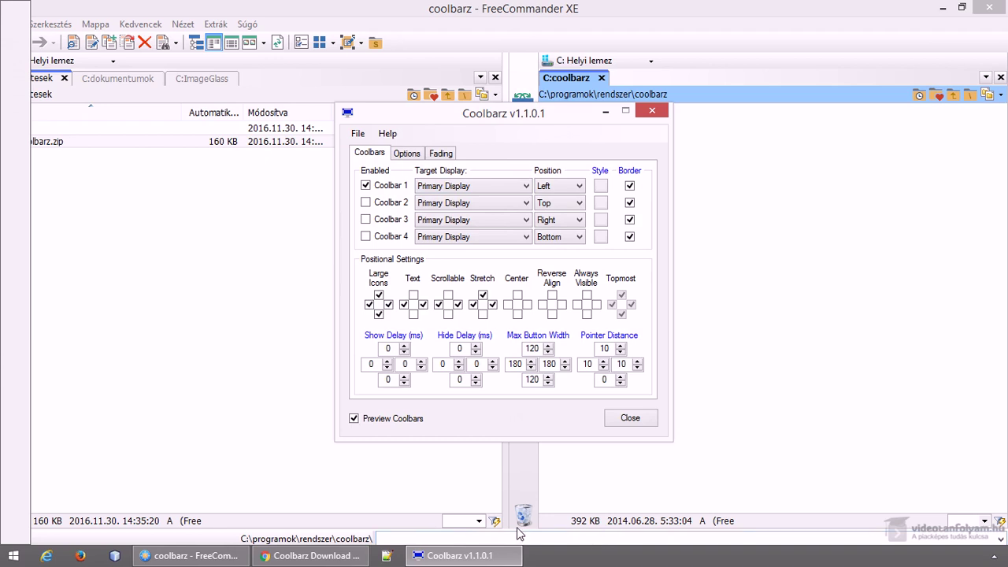
# Step: Open the style settings of Coolbar 1 and set its Coolbar Color to the medium grey basic colour
pyautogui.click(600, 185)
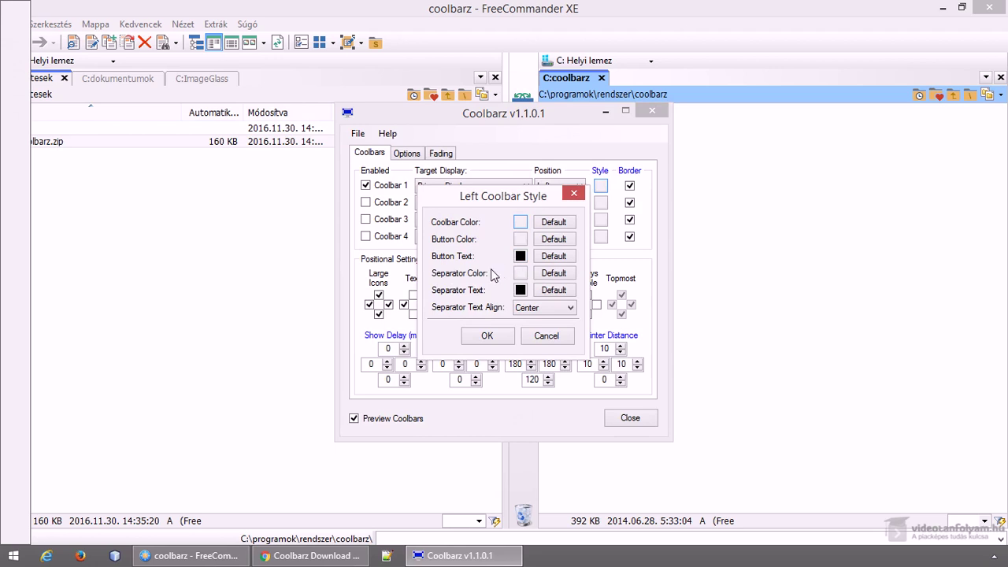
pyautogui.click(520, 222)
pyautogui.click(410, 227)
pyautogui.click(367, 328)
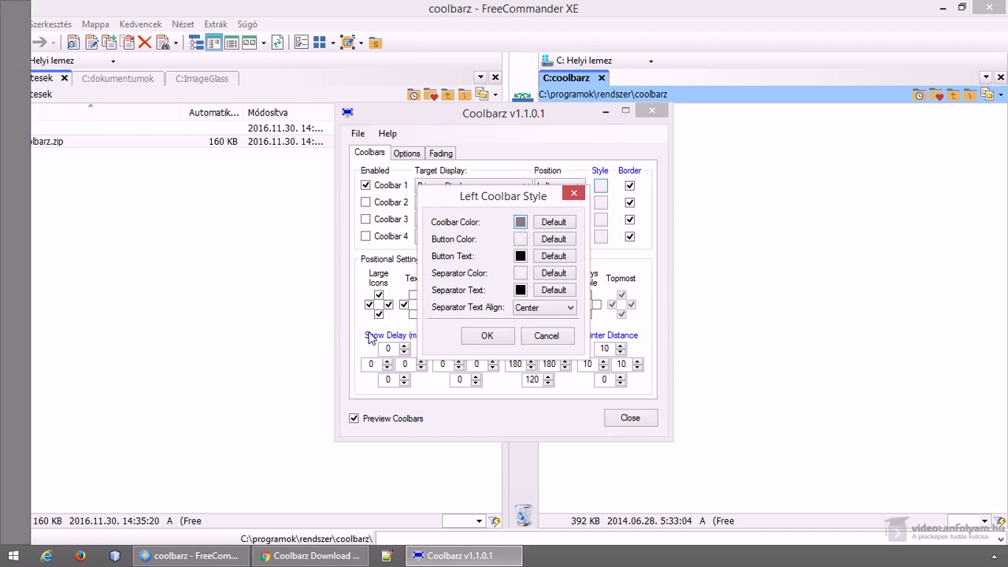
# Step: Set the left coolbar's Coolbar Color to the light grey basic colour
pyautogui.click(519, 224)
pyautogui.click(580, 167)
pyautogui.click(573, 176)
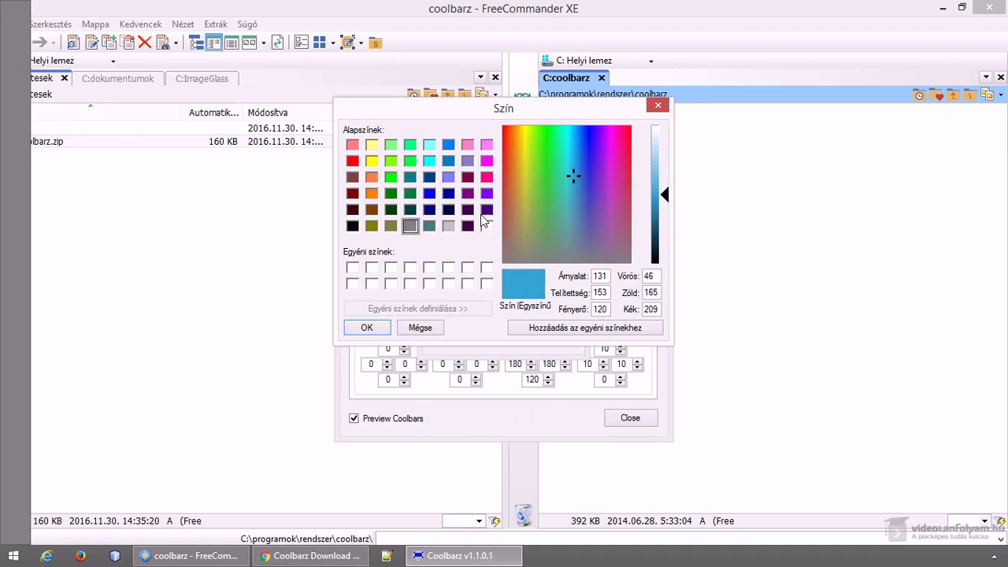
pyautogui.click(449, 227)
pyautogui.click(369, 327)
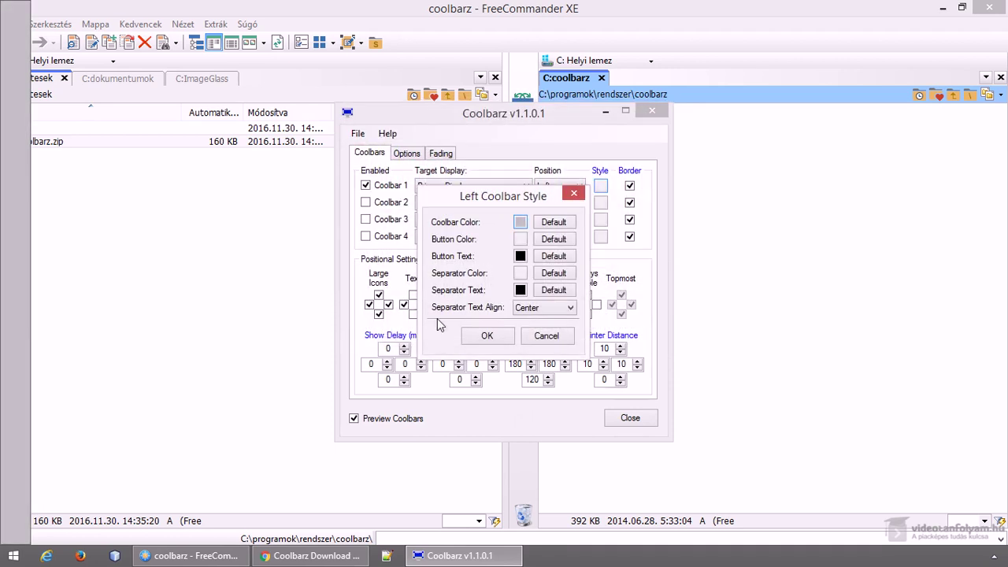
# Step: Lighten the left coolbar's Coolbar Color to a very light grey of RGB 234, 234, 234 and accept the style
pyautogui.click(521, 223)
pyautogui.moveTo(657, 156); pyautogui.dragTo(660, 138)
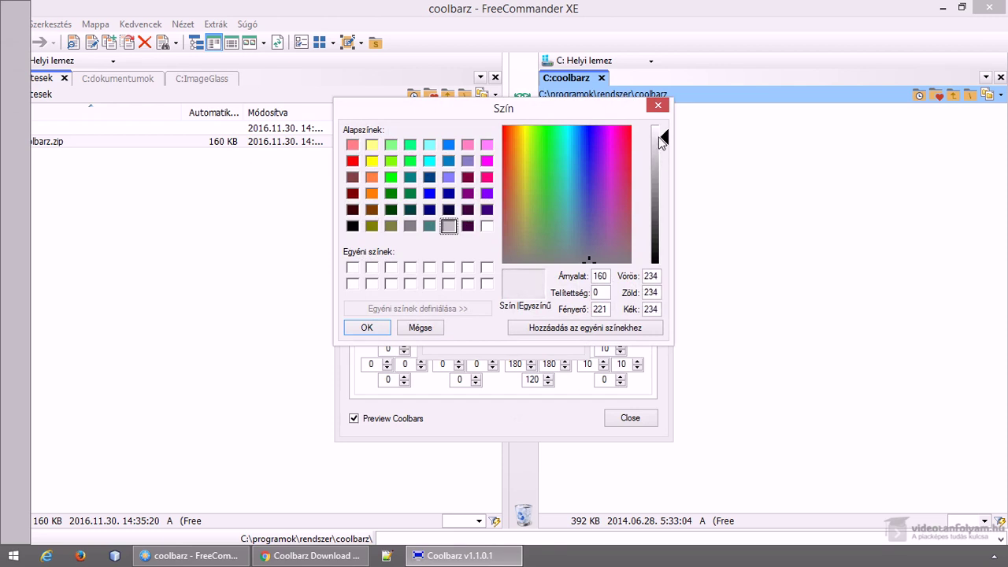
pyautogui.click(367, 327)
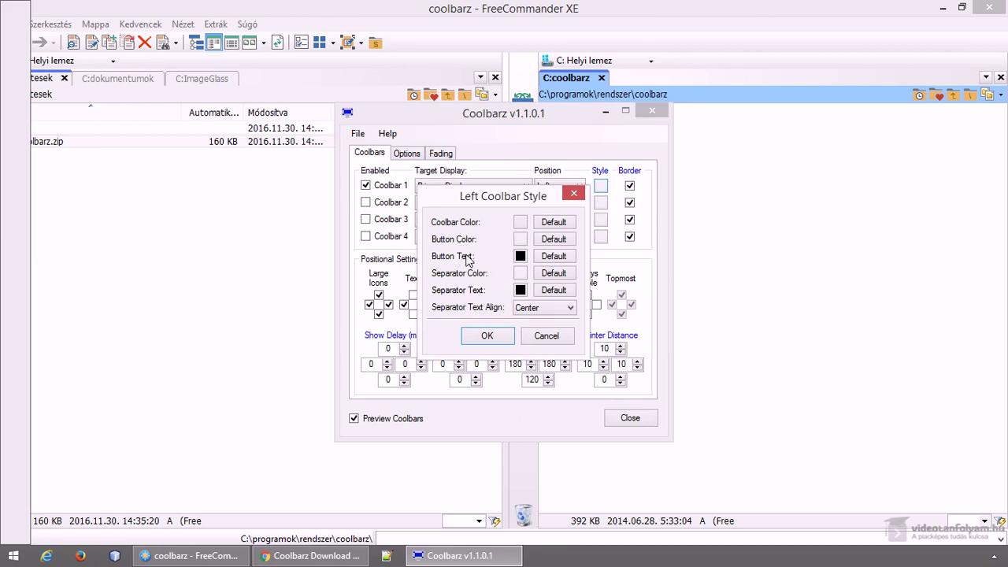
pyautogui.click(479, 336)
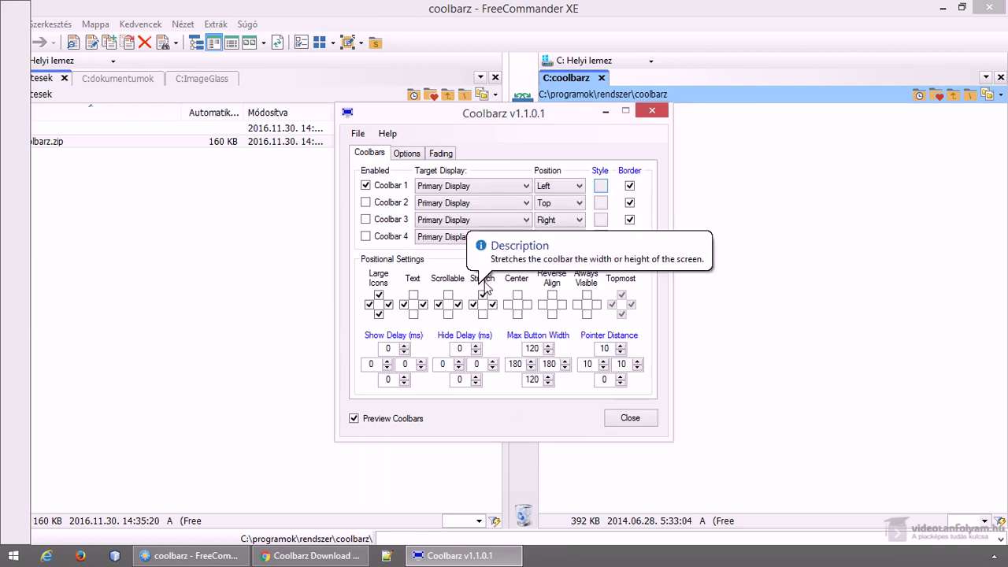
# Step: Switch the Coolbar 1 border and the coolbar preview off and back on
pyautogui.click(630, 187)
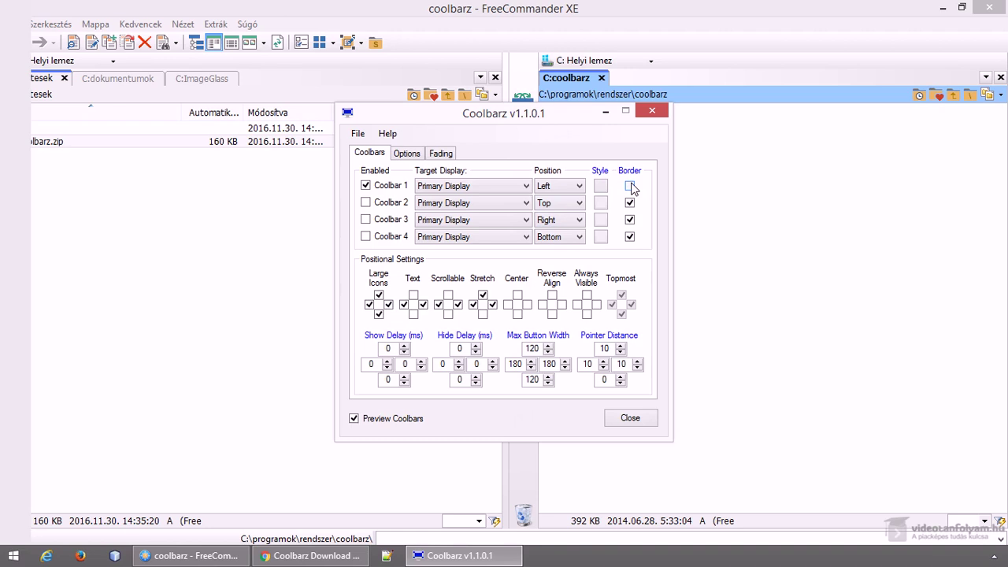
pyautogui.click(630, 186)
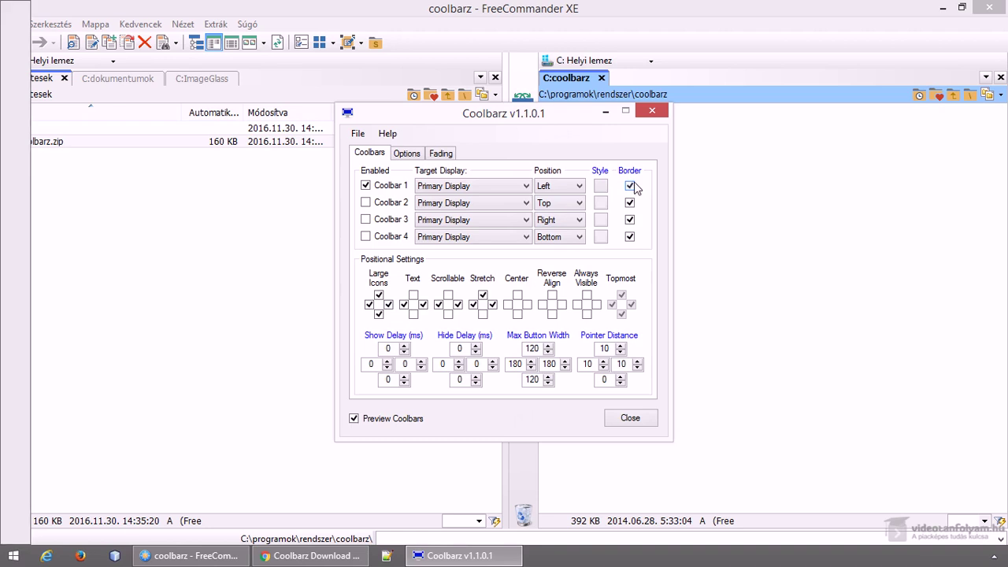
pyautogui.click(379, 294)
pyautogui.click(379, 313)
pyautogui.click(378, 314)
pyautogui.click(369, 305)
pyautogui.click(381, 422)
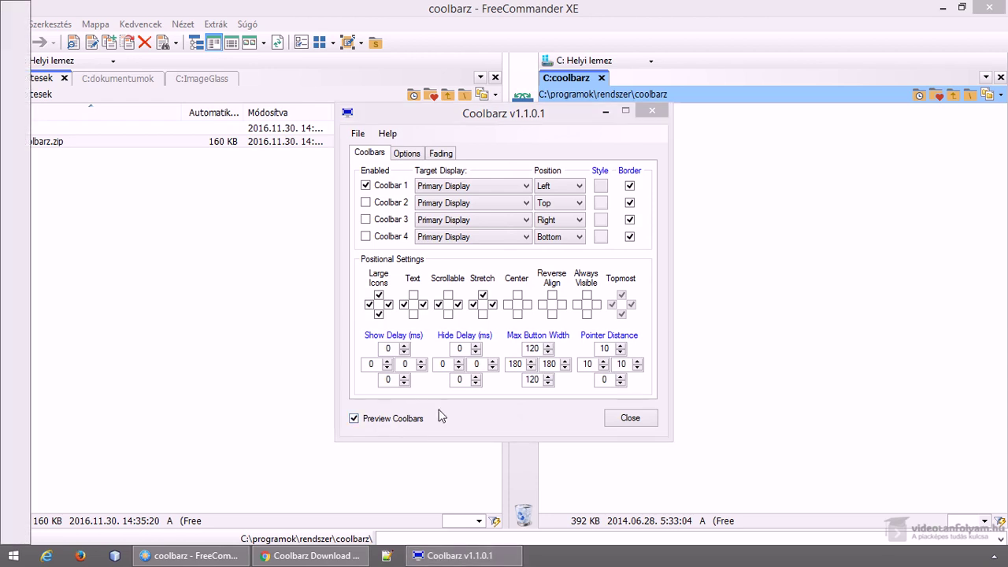
pyautogui.click(418, 423)
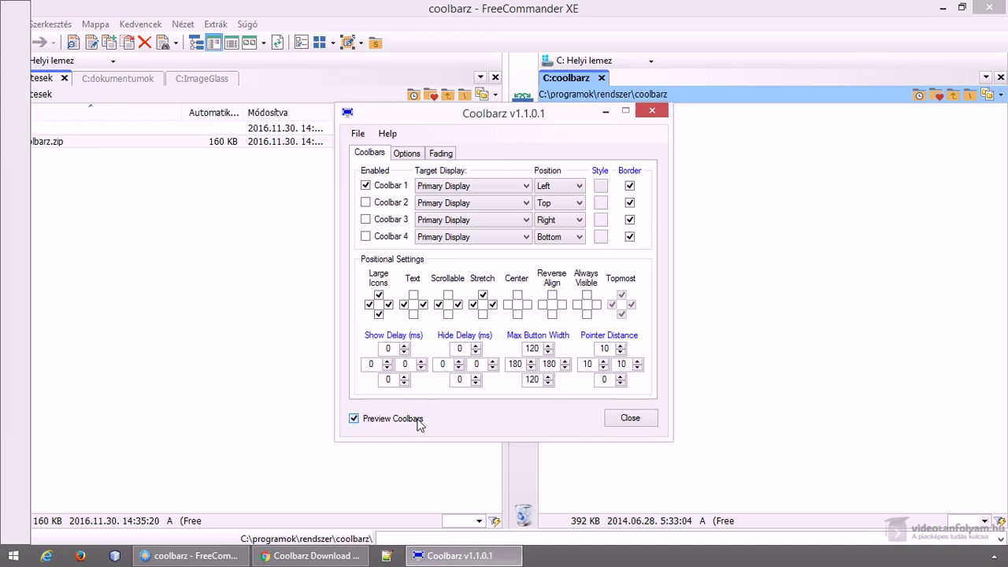
pyautogui.click(418, 423)
# Step: Review the startup and accessibility options of Coolbarz and close the settings window
pyautogui.click(410, 154)
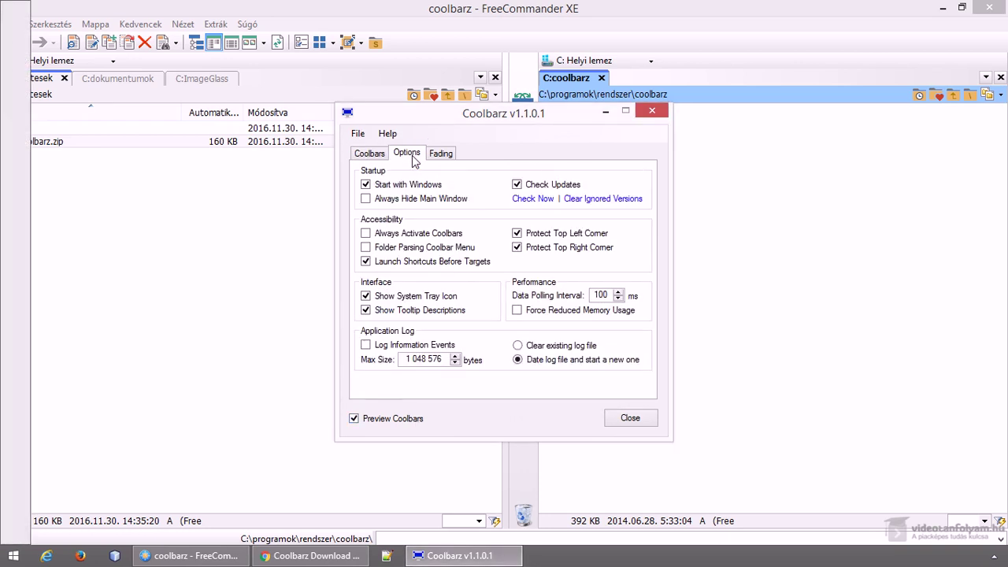
pyautogui.moveTo(403, 188)
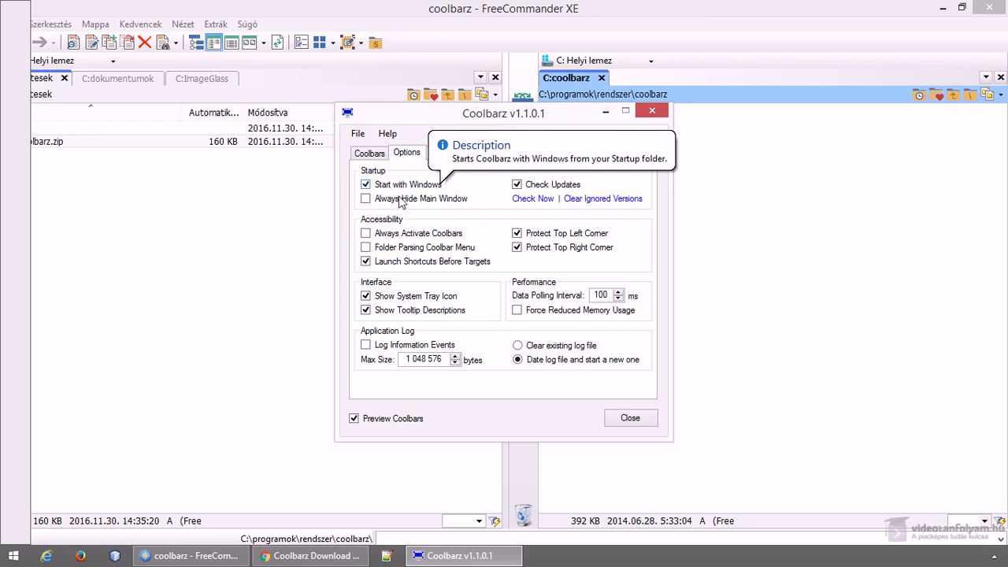
pyautogui.moveTo(417, 250)
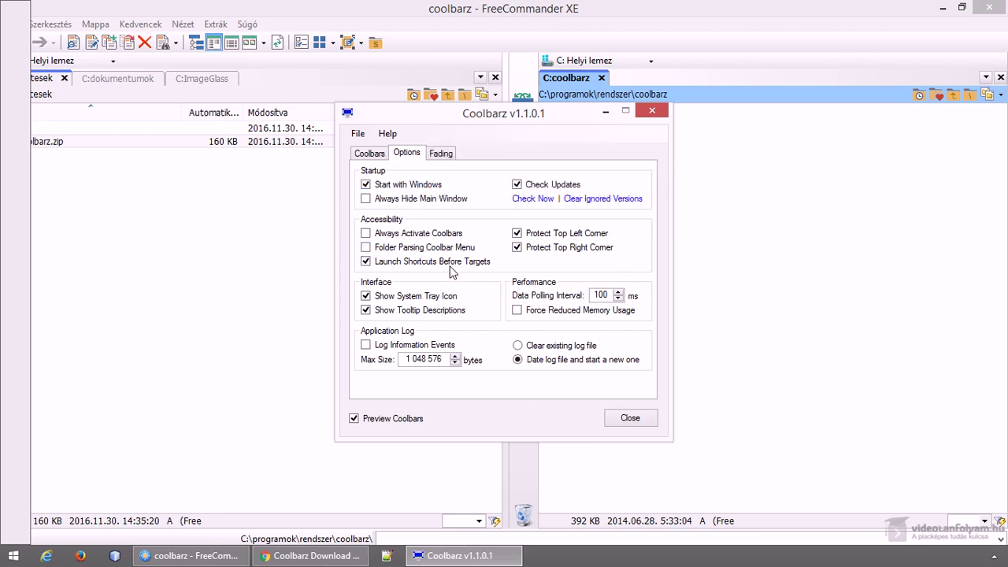
pyautogui.click(418, 238)
pyautogui.click(632, 417)
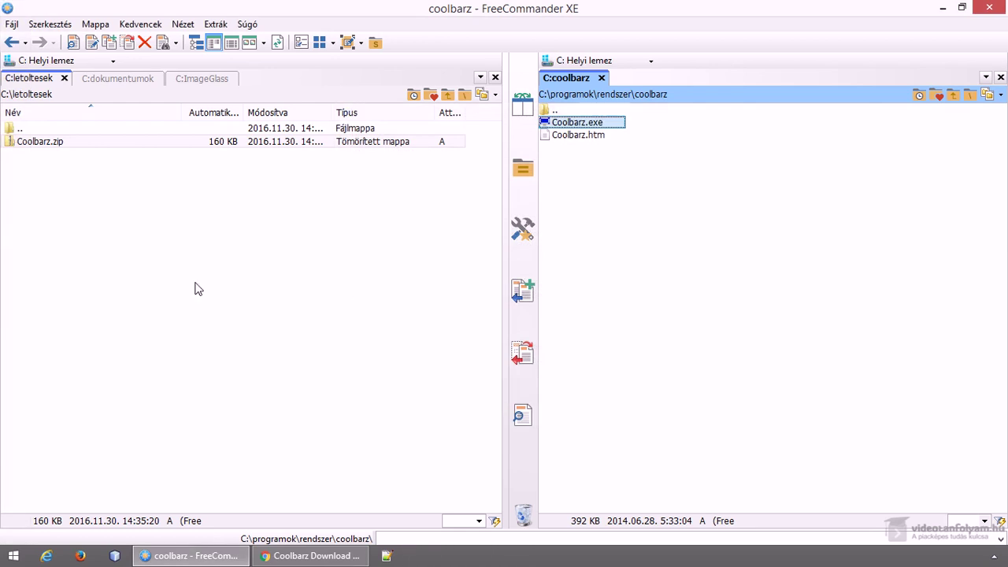
# Step: Reveal the left coolbar and change its dock position to Bottom
pyautogui.moveTo(3, 230)
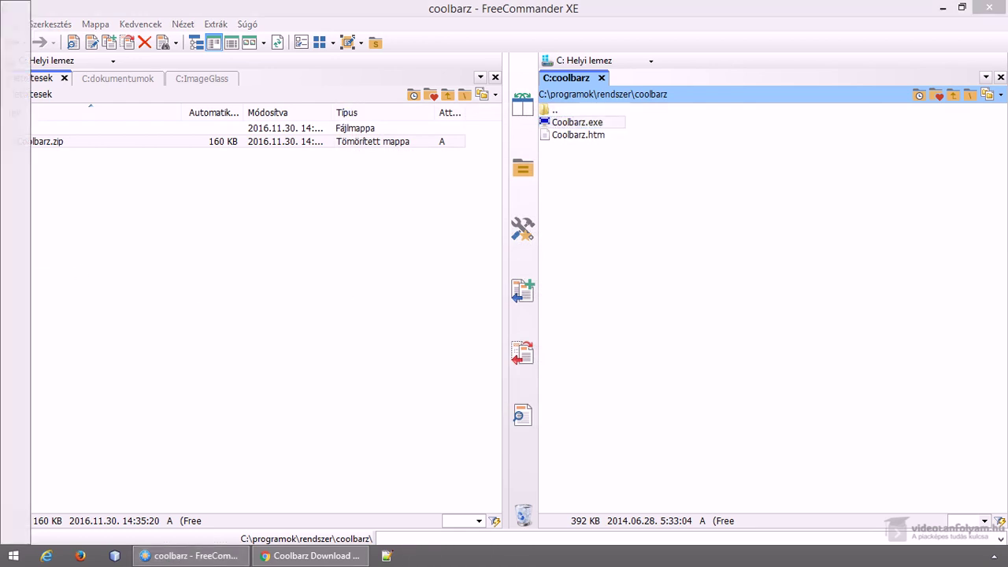
pyautogui.rightClick(12, 230)
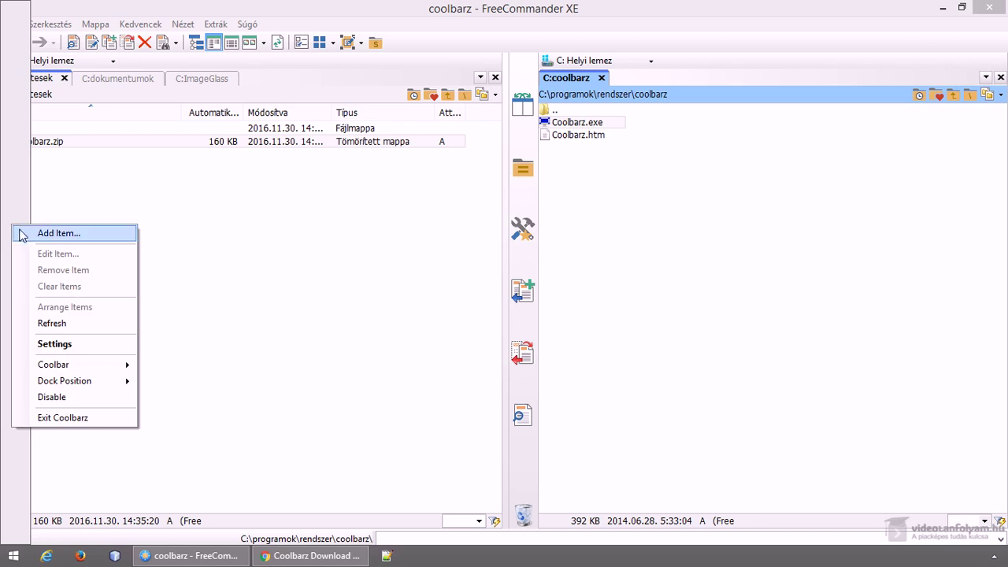
pyautogui.moveTo(83, 381)
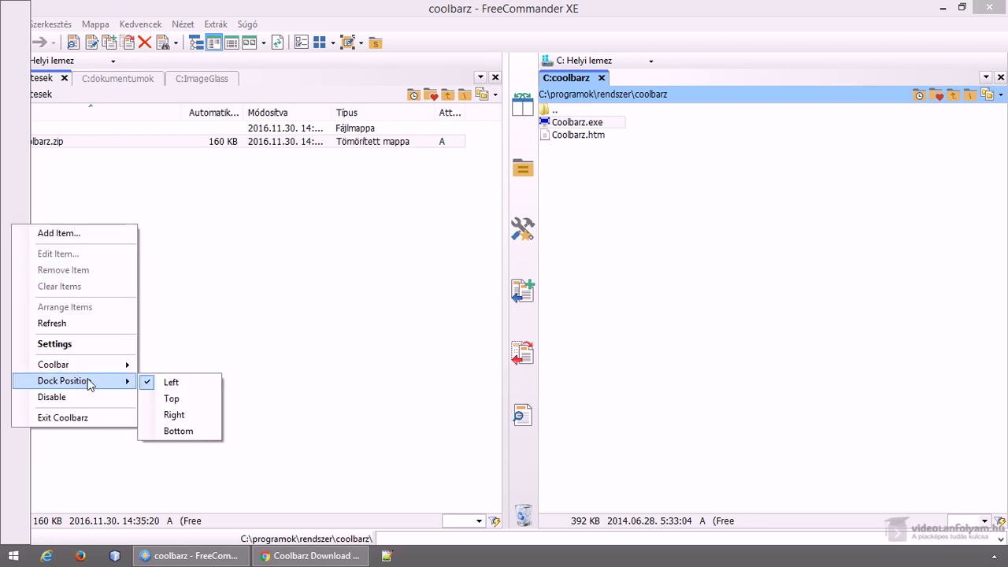
pyautogui.click(183, 433)
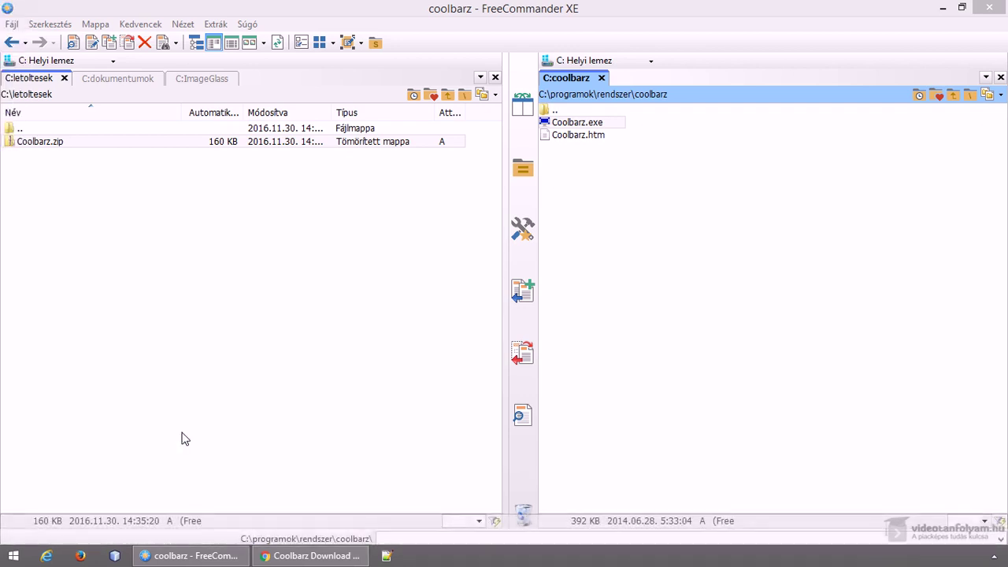
# Step: Test how the bottom-docked coolbar hides and reappears while working in the FreeCommander window
pyautogui.click(210, 556)
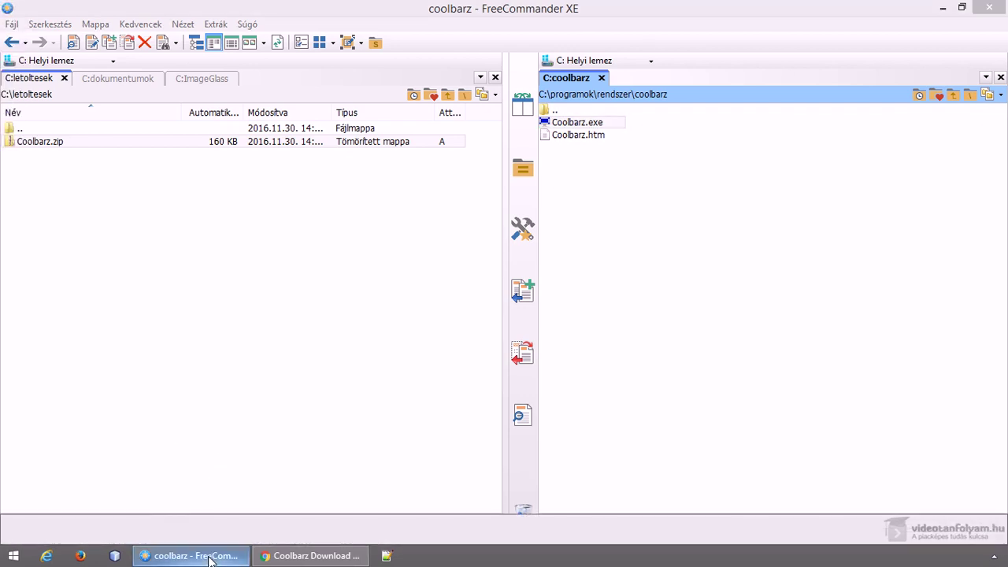
pyautogui.moveTo(311, 556)
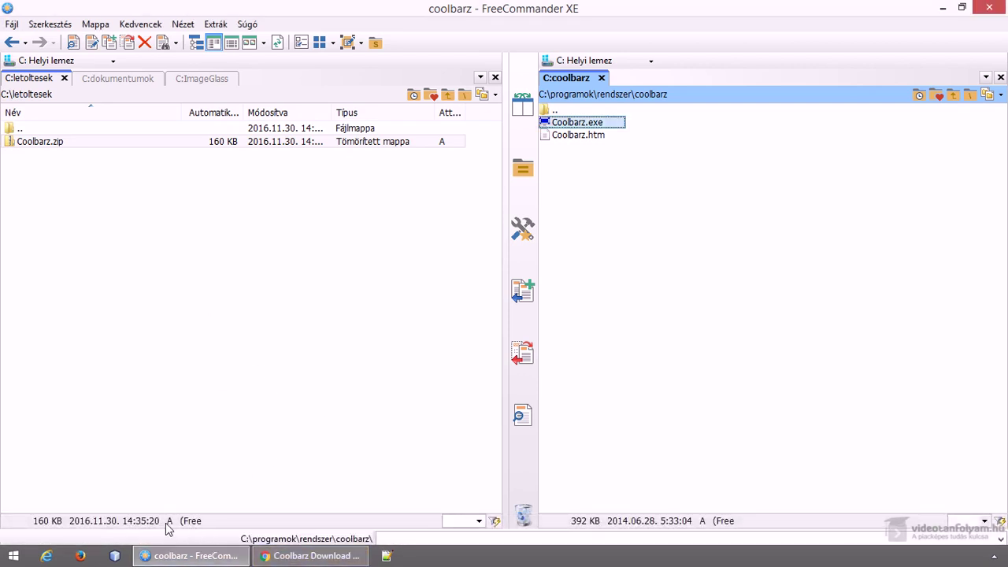
pyautogui.click(448, 521)
pyautogui.click(422, 537)
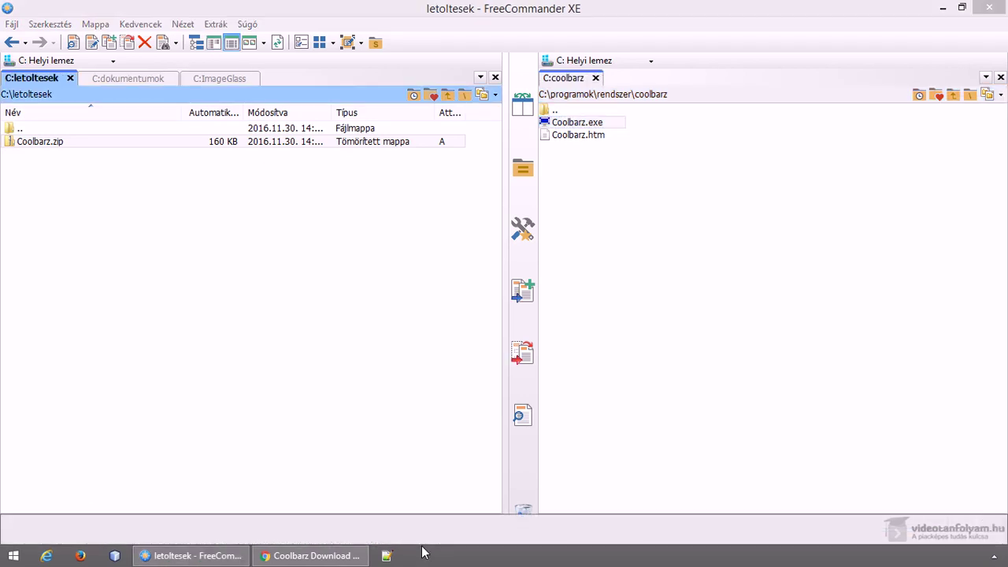
# Step: Set the bottom-docked coolbar to Always Visible
pyautogui.rightClick(405, 540)
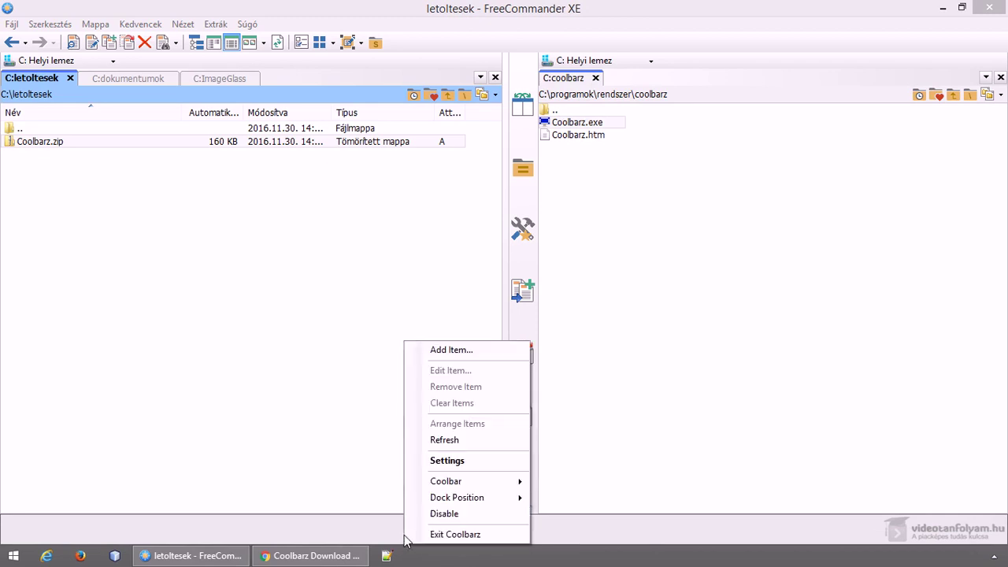
pyautogui.moveTo(479, 486)
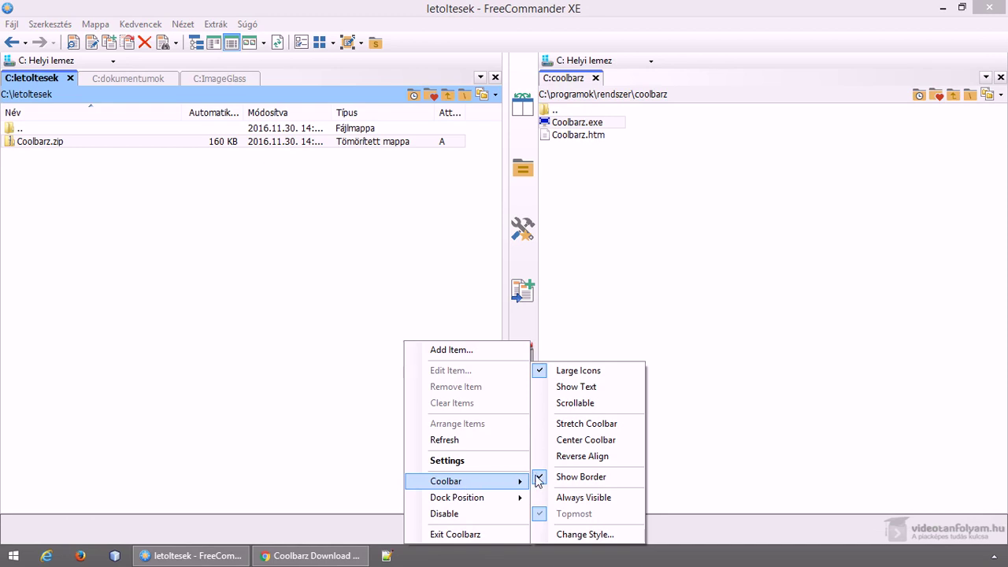
pyautogui.click(610, 496)
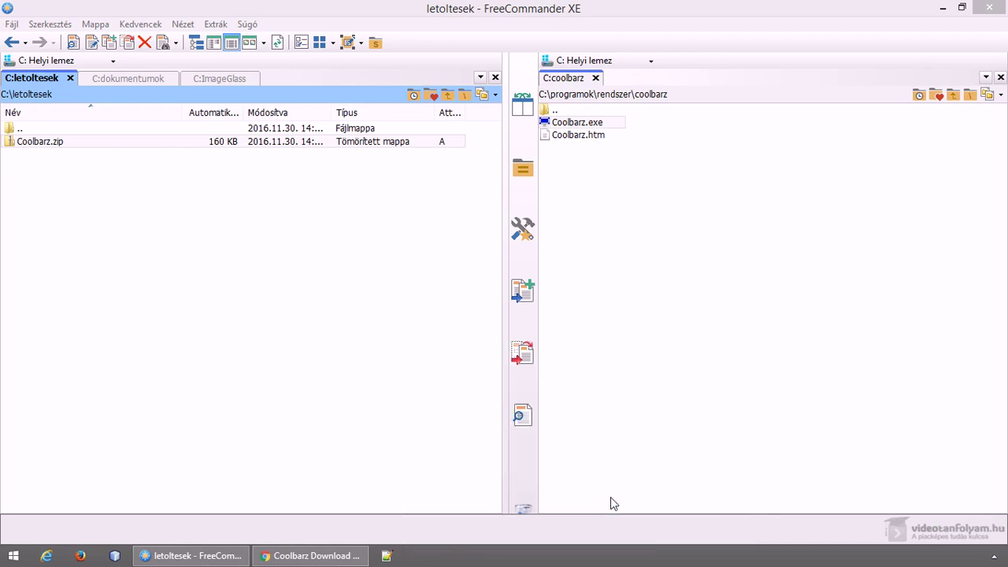
# Step: Change the coolbar's dock position to Left and set it to Always Visible there
pyautogui.rightClick(200, 517)
pyautogui.moveTo(276, 483)
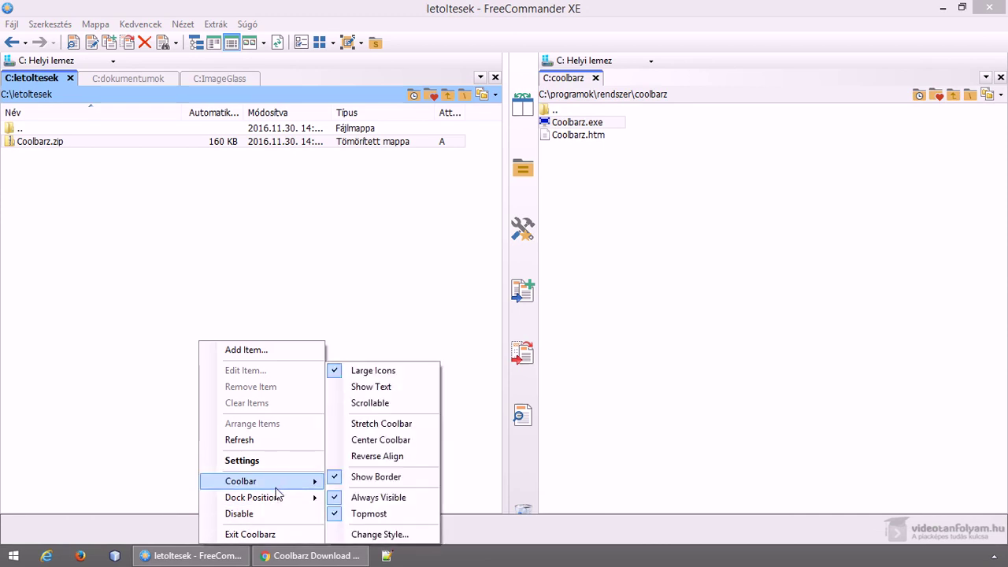
pyautogui.click(358, 486)
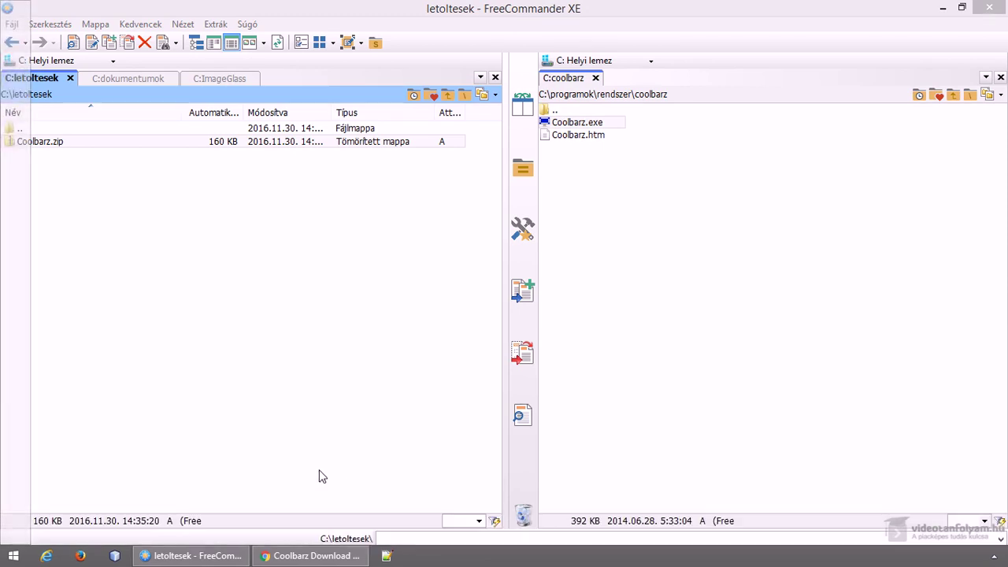
pyautogui.rightClick(13, 363)
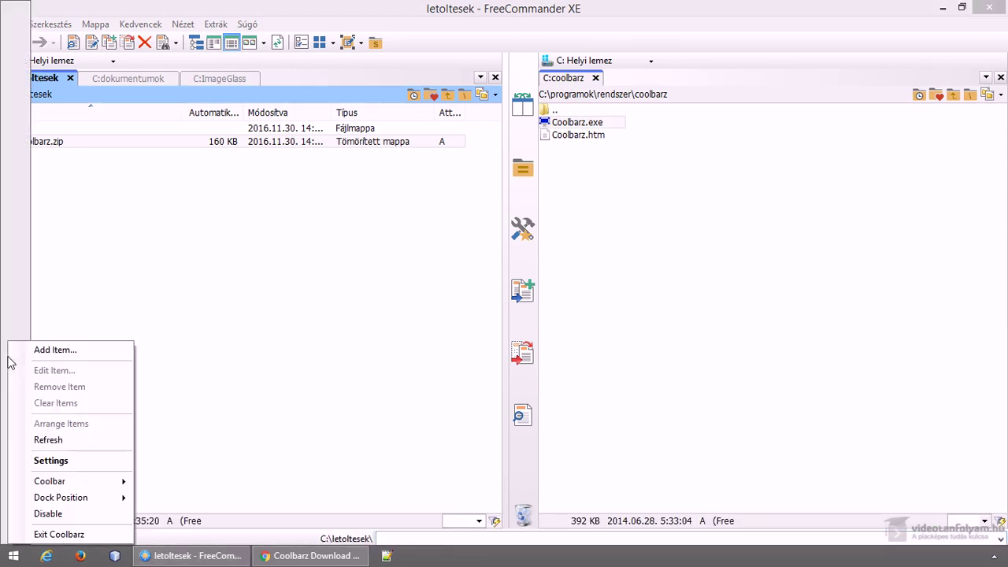
pyautogui.moveTo(78, 481)
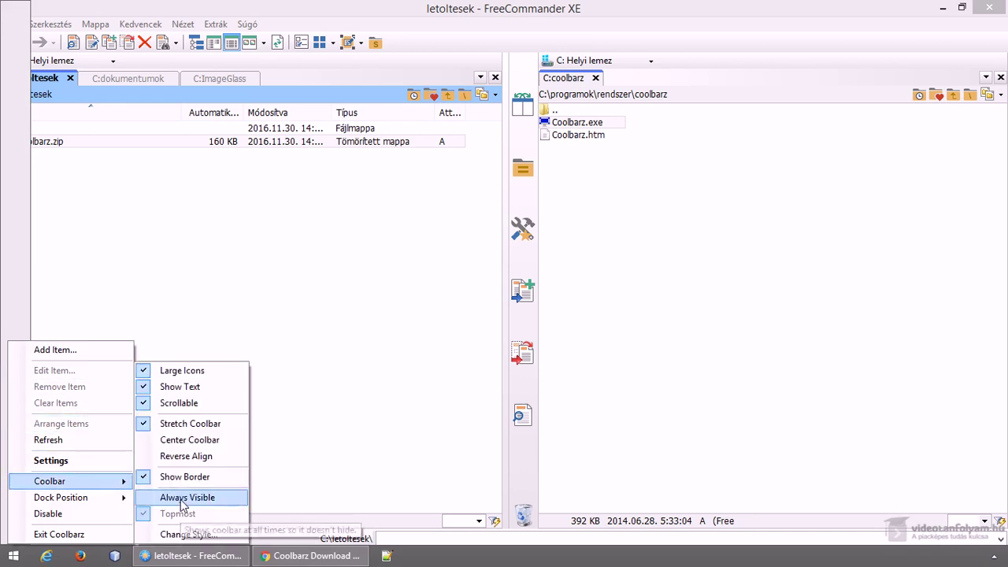
pyautogui.click(182, 497)
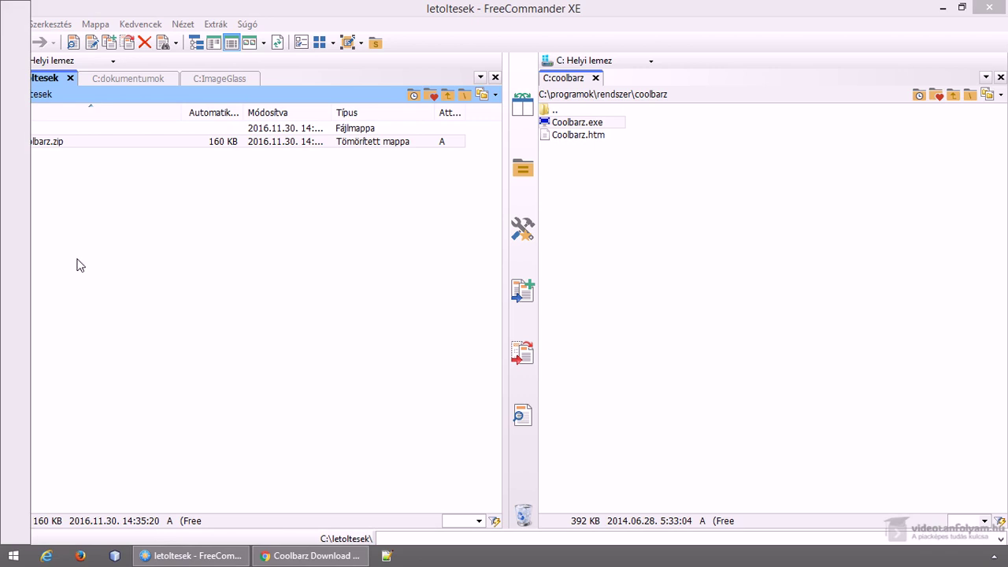
# Step: Dock the coolbar back at the Bottom and turn off Always Visible for it
pyautogui.moveTo(221, 555)
pyautogui.rightClick(26, 316)
pyautogui.moveTo(110, 474)
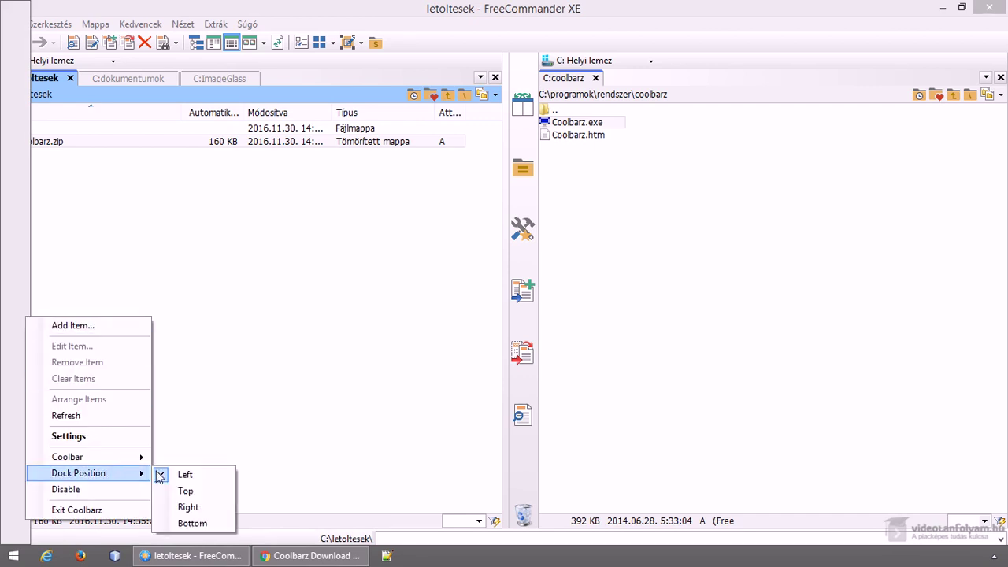
pyautogui.click(192, 523)
pyautogui.rightClick(197, 534)
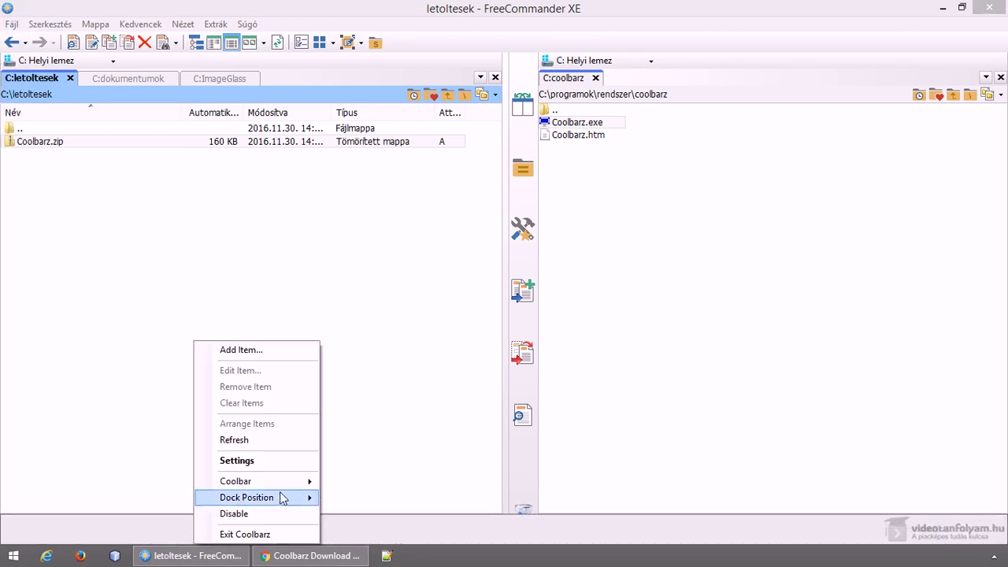
pyautogui.moveTo(309, 482)
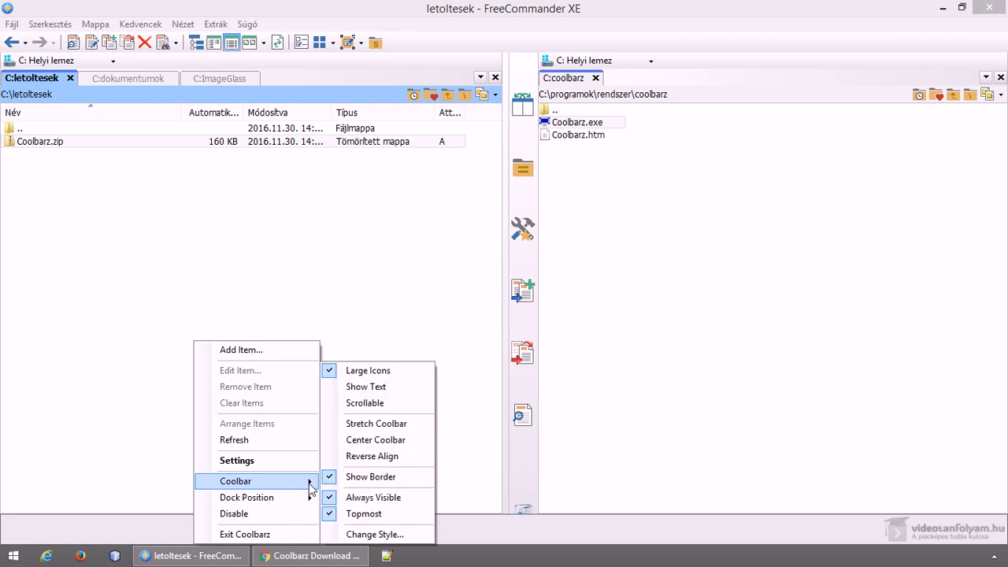
pyautogui.click(372, 498)
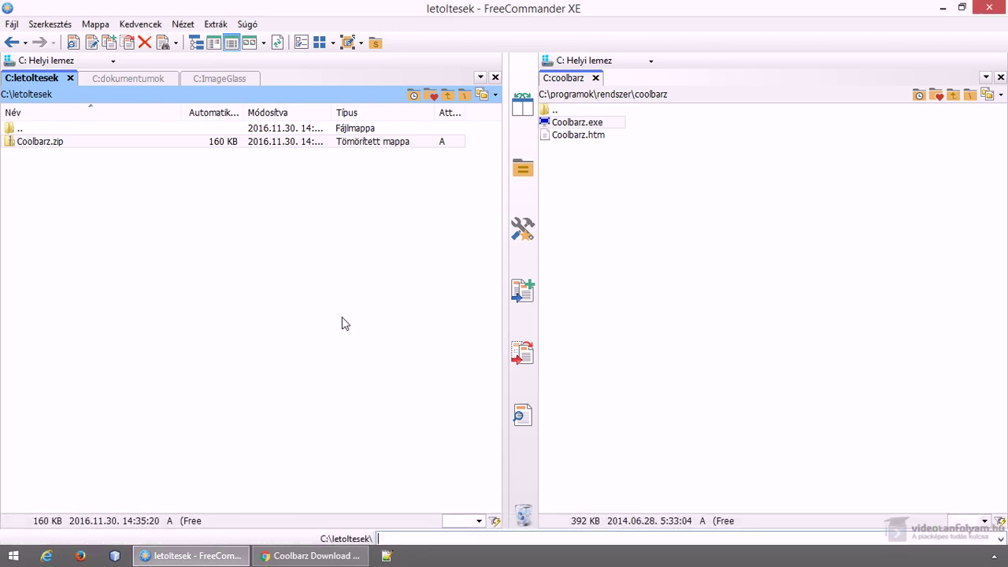
# Step: Reveal the hidden bottom coolbar and examine its command for adding items
pyautogui.moveTo(411, 556)
pyautogui.moveTo(185, 551)
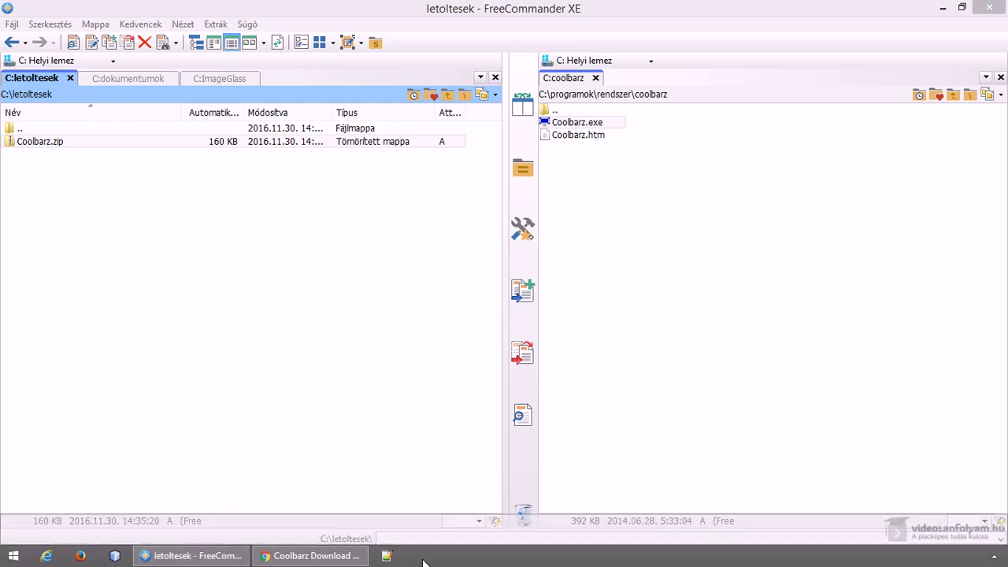
pyautogui.rightClick(432, 531)
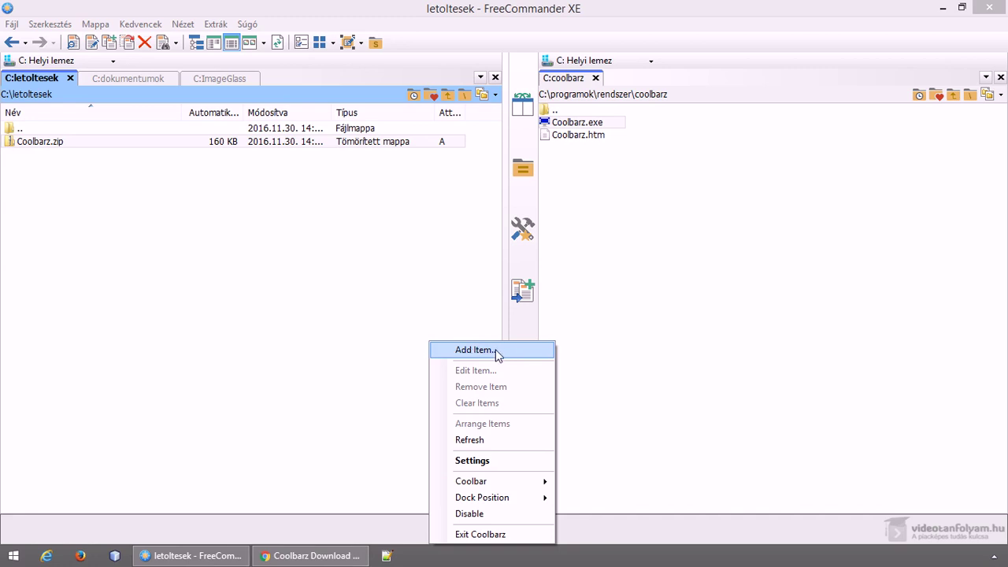
pyautogui.click(393, 272)
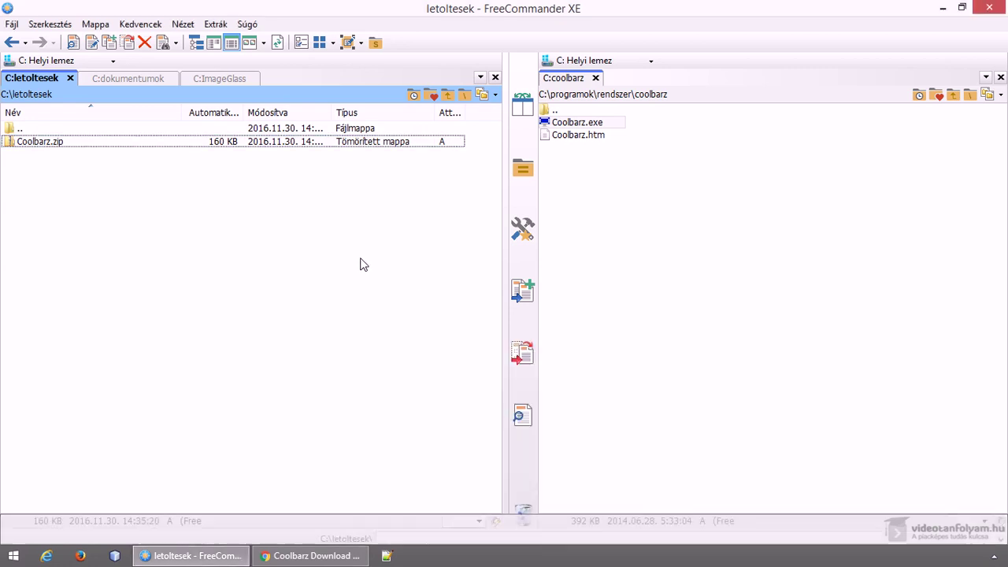
# Step: Add valami.txt from the dokumentumok folder to the coolbar, and test its shortcut by opening and closing the file
pyautogui.click(155, 81)
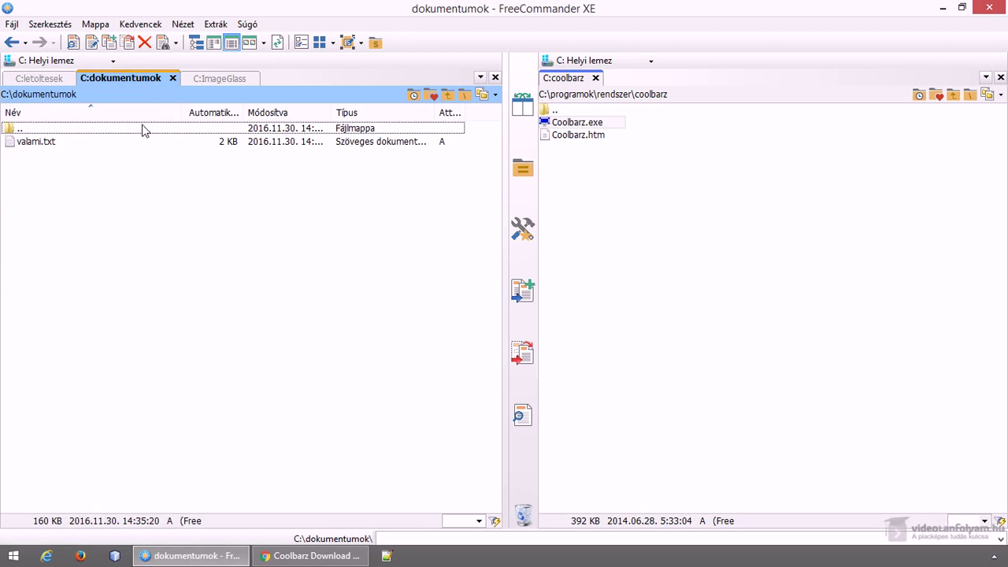
pyautogui.click(41, 144)
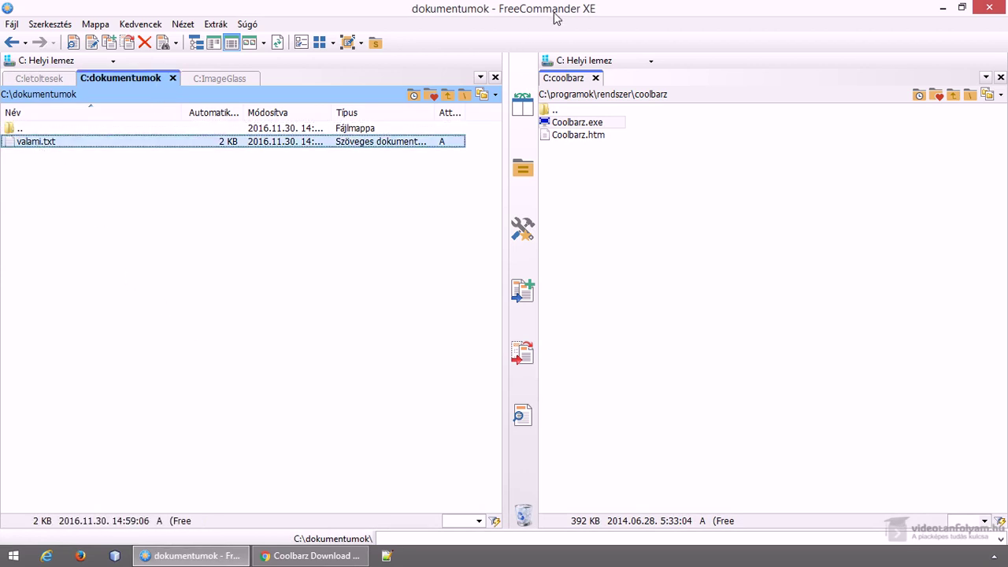
pyautogui.moveTo(33, 148); pyautogui.dragTo(207, 531)
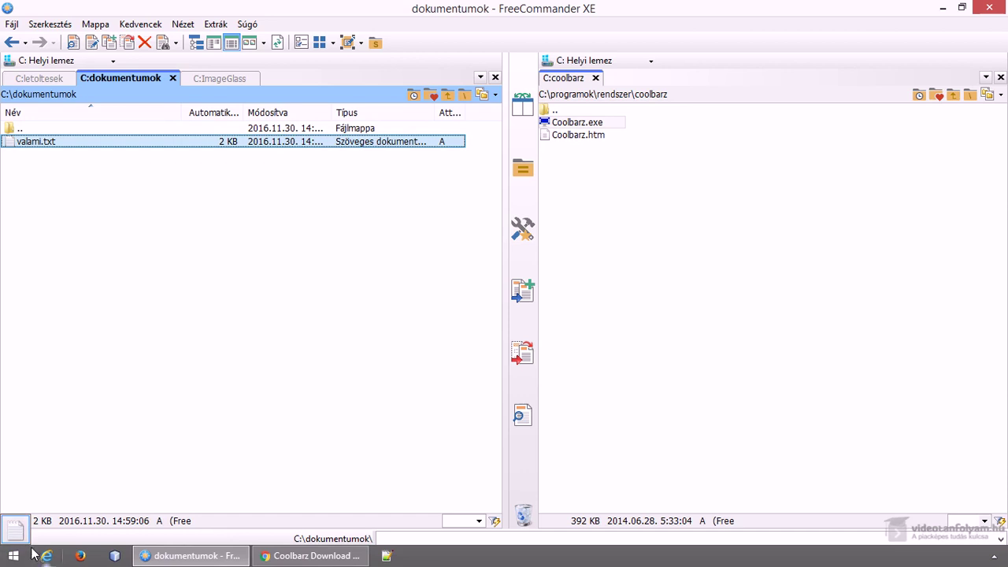
pyautogui.click(16, 532)
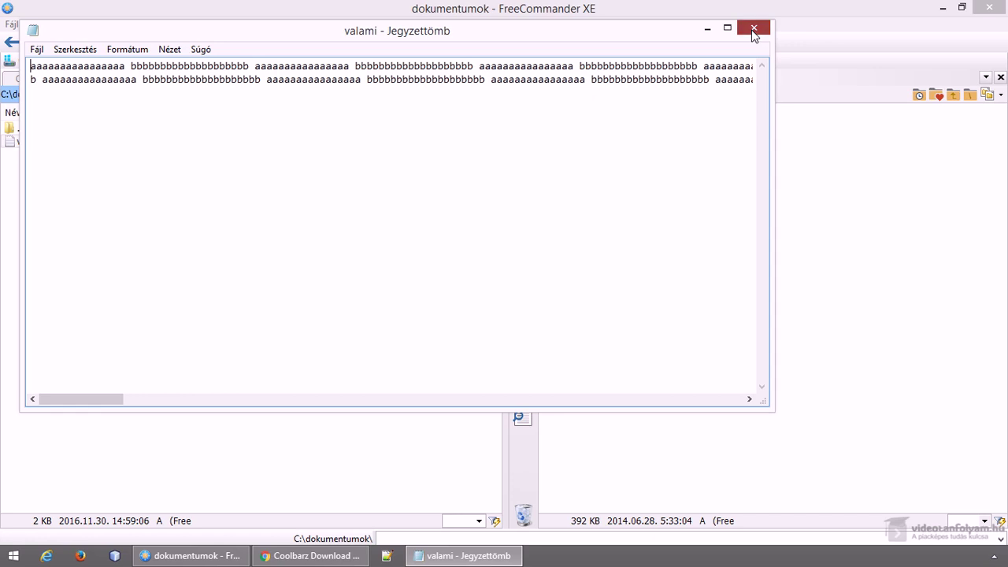
pyautogui.click(753, 32)
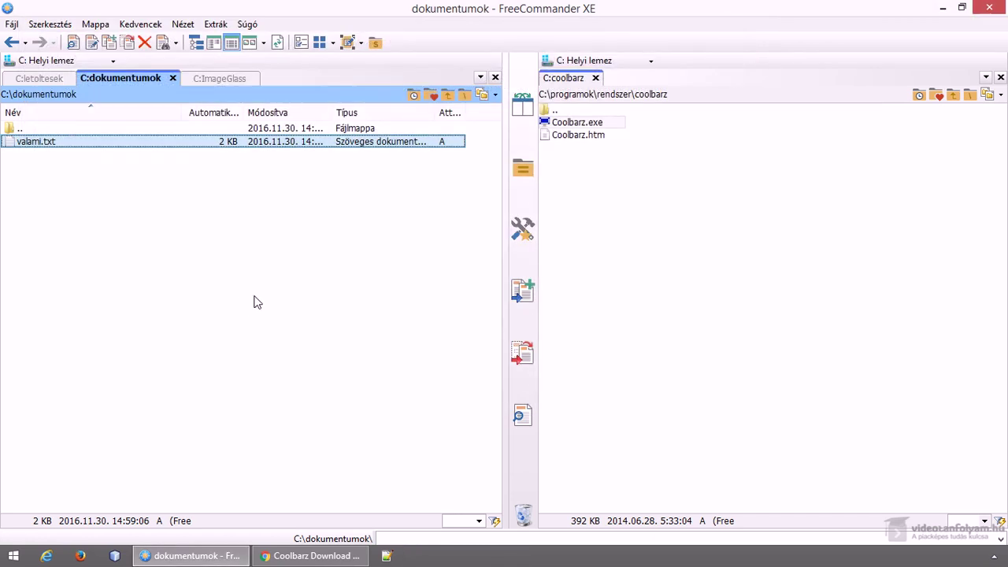
# Step: Add ImageGlass.exe from the ImageGlass folder to the bottom coolbar and enable Stretch Coolbar
pyautogui.click(220, 79)
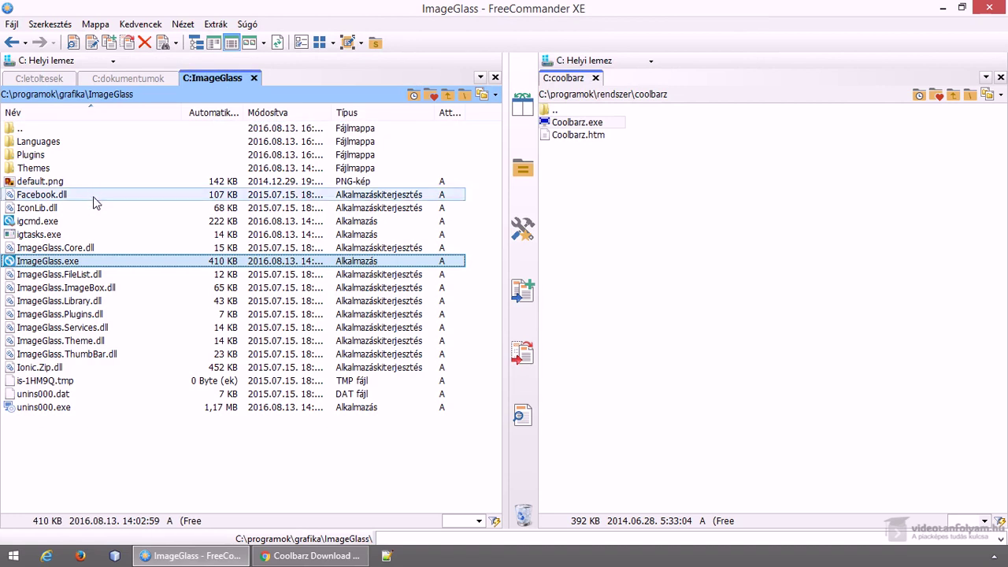
pyautogui.moveTo(116, 354); pyautogui.dragTo(25, 530)
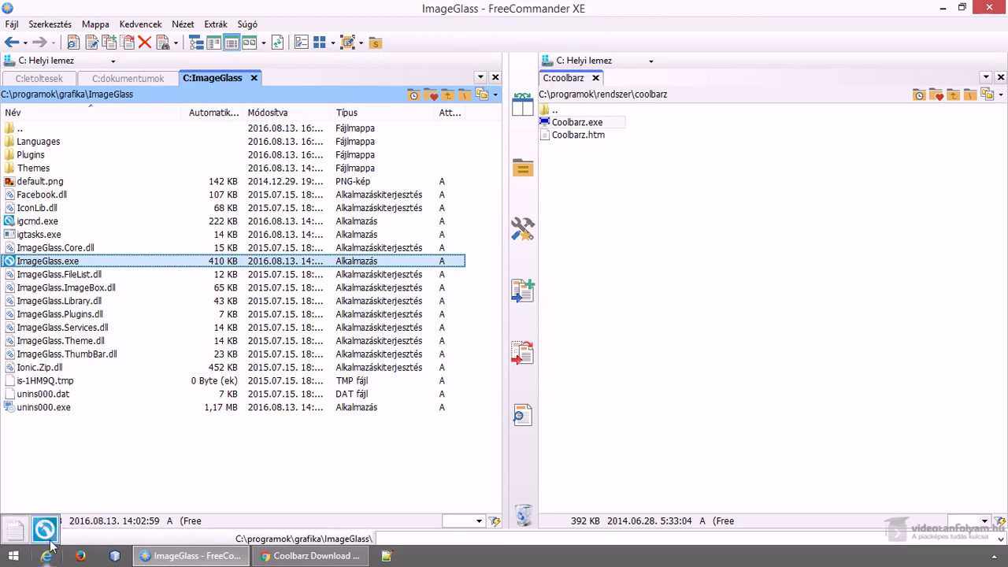
pyautogui.rightClick(51, 544)
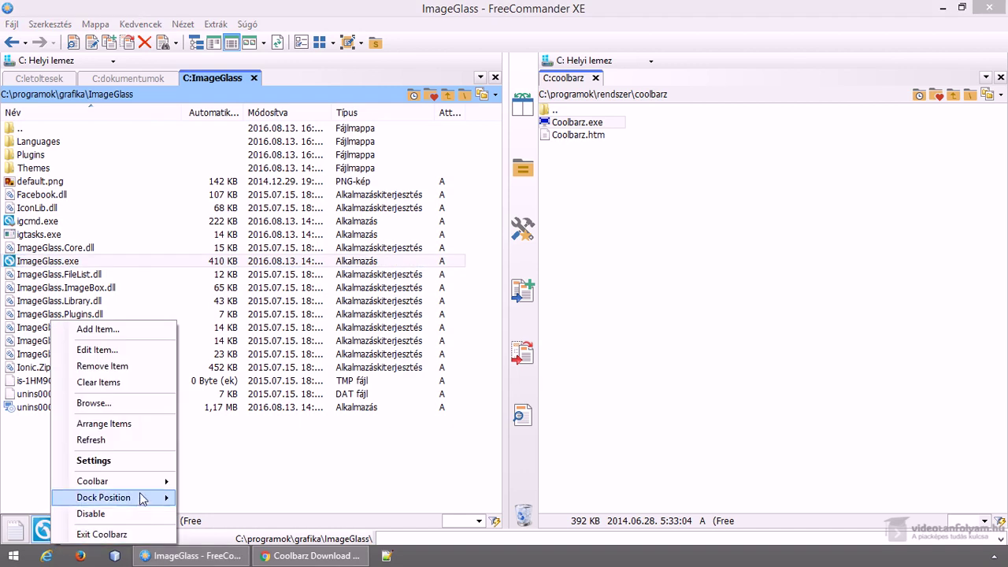
pyautogui.moveTo(158, 481)
pyautogui.click(238, 425)
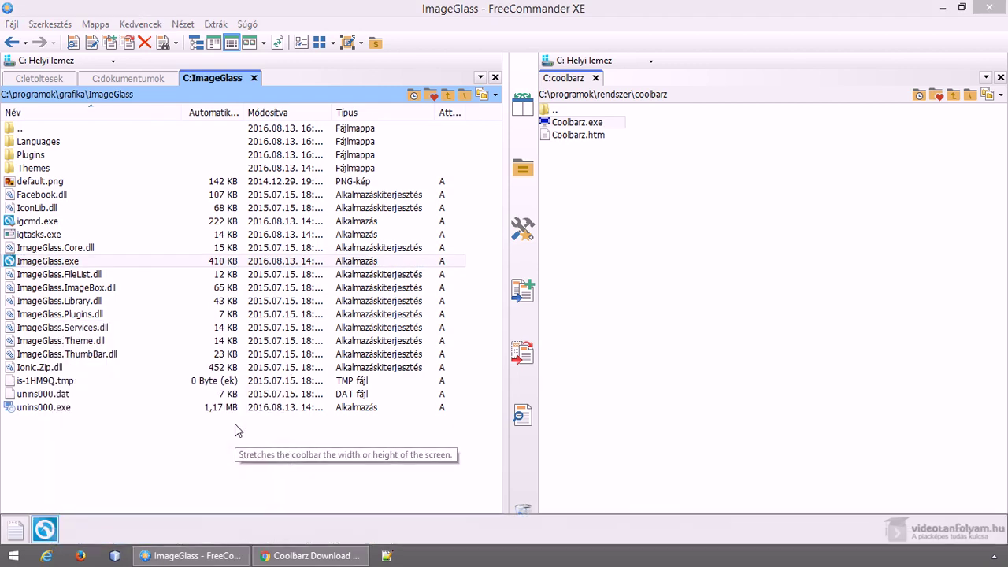
pyautogui.moveTo(321, 557)
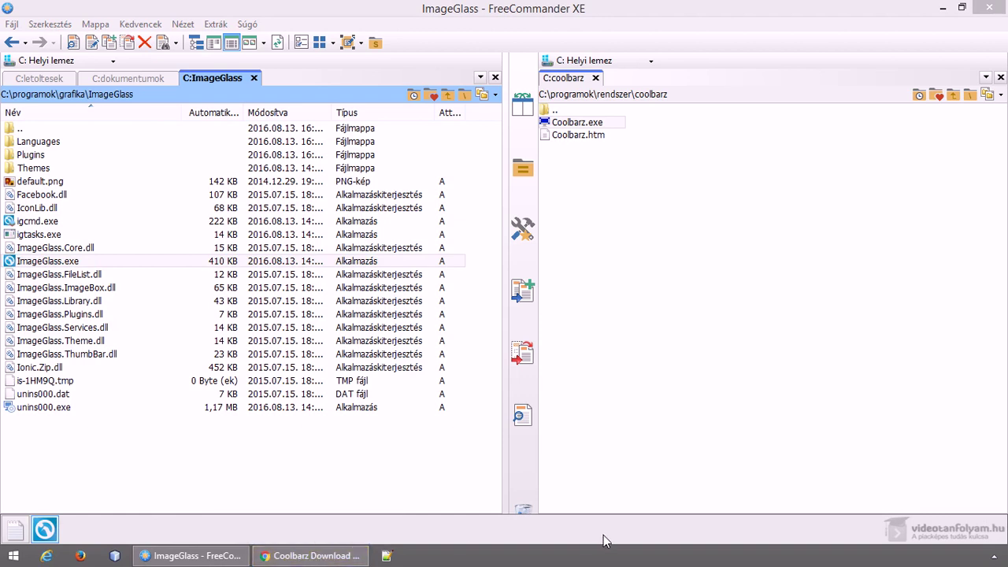
# Step: Turn off Stretch Coolbar for the bottom coolbar and enable Center Coolbar instead
pyautogui.rightClick(466, 531)
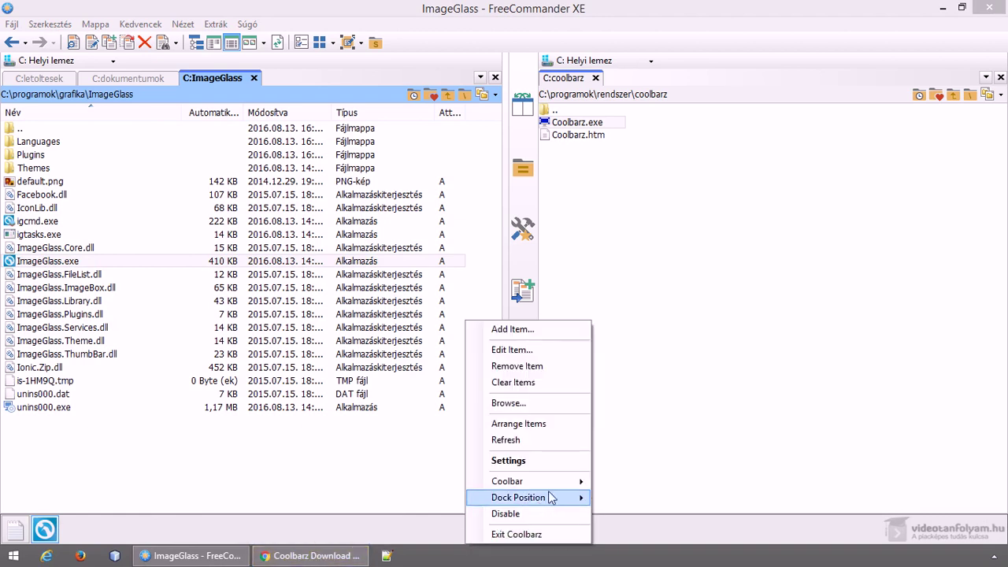
pyautogui.moveTo(564, 489)
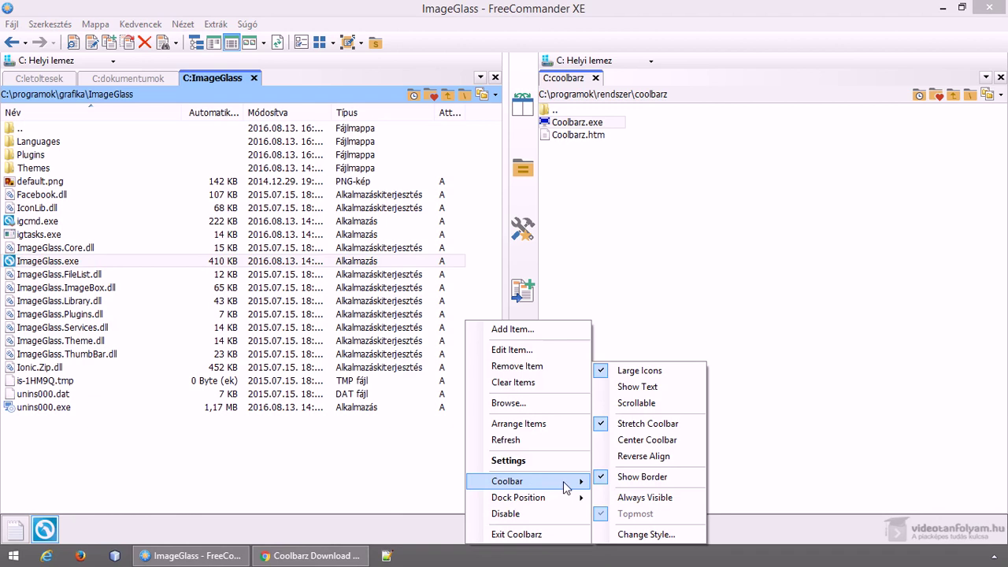
pyautogui.click(650, 424)
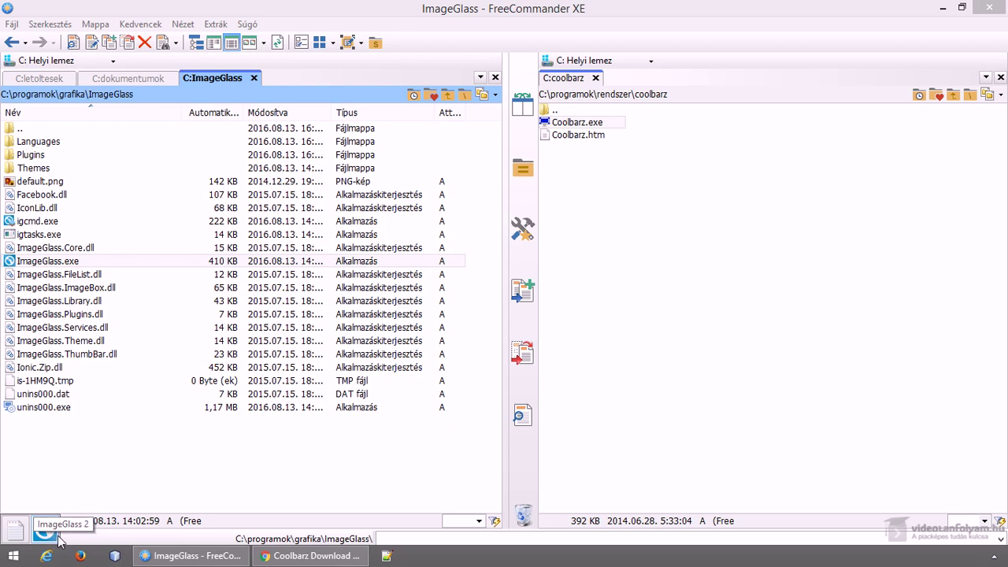
pyautogui.rightClick(54, 537)
pyautogui.moveTo(157, 481)
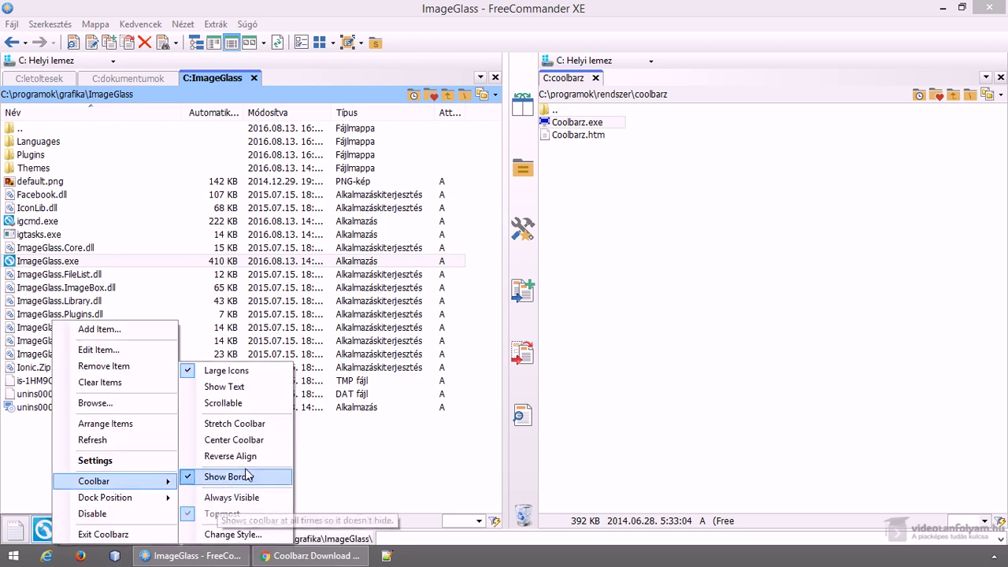
pyautogui.click(254, 426)
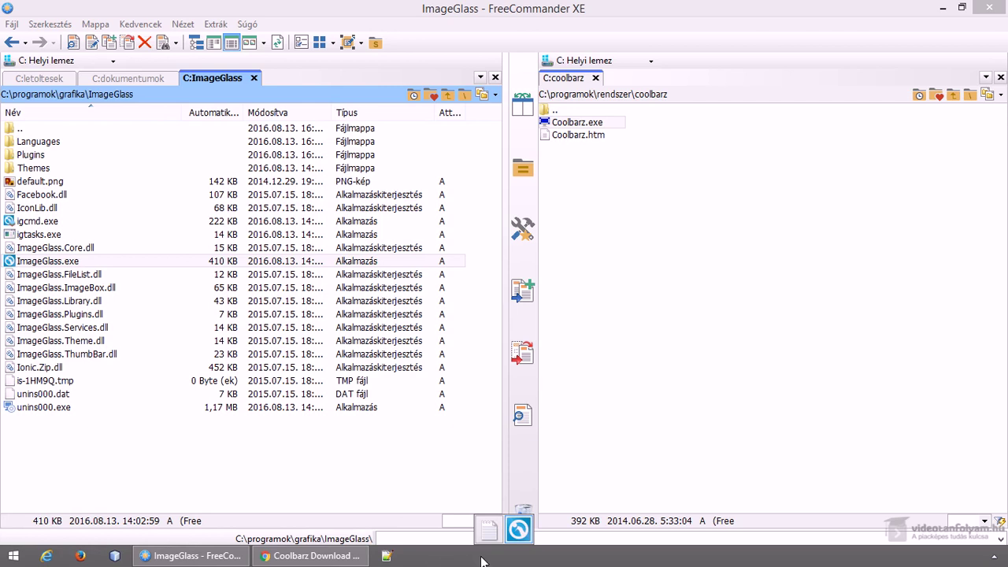
# Step: Switch the centered bottom coolbar back to Stretch Coolbar
pyautogui.rightClick(496, 531)
pyautogui.moveTo(579, 485)
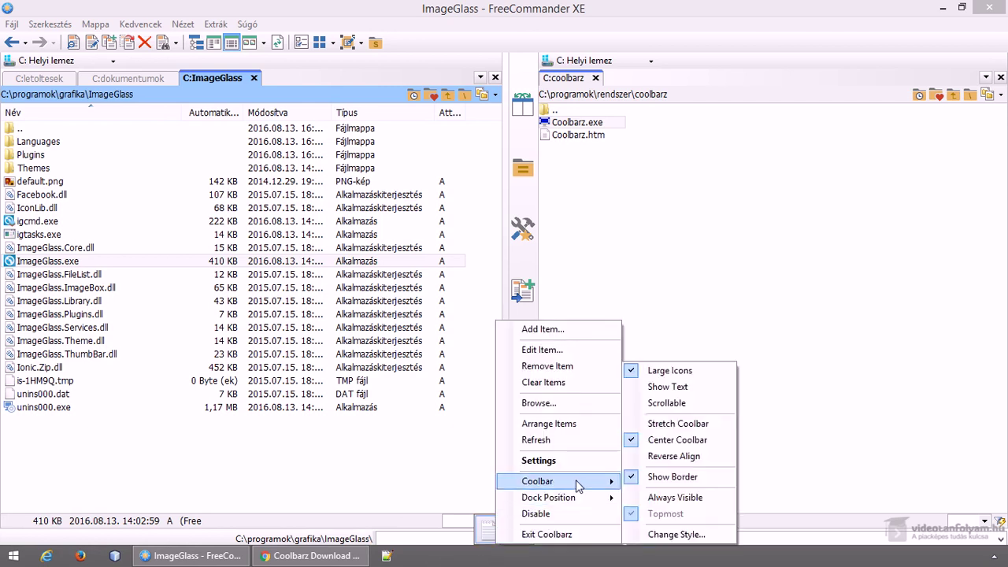
pyautogui.click(677, 424)
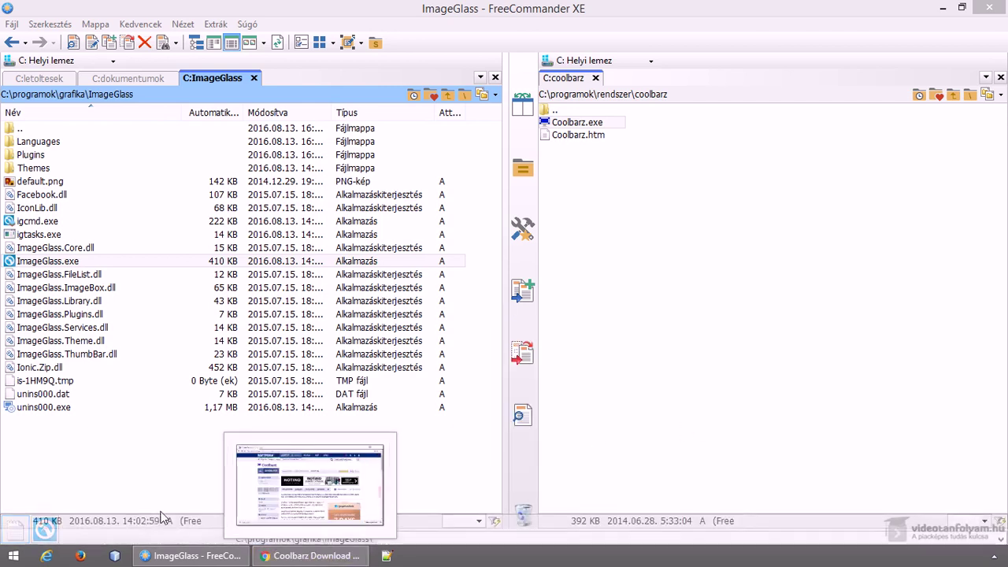
# Step: Test the ImageGlass shortcut by launching and closing the program, and add default.png to the coolbar
pyautogui.click(49, 530)
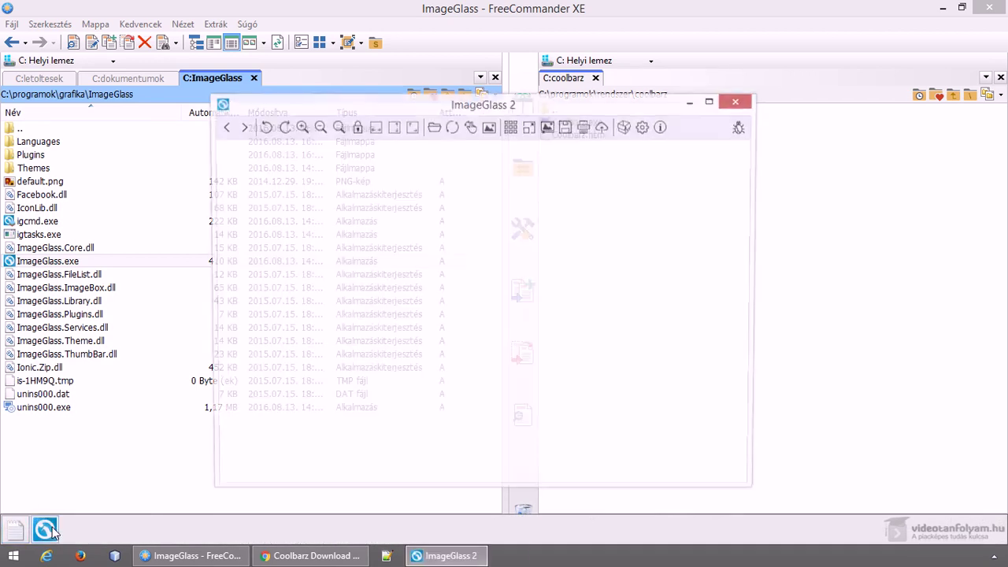
pyautogui.click(738, 102)
pyautogui.moveTo(59, 181); pyautogui.dragTo(164, 542)
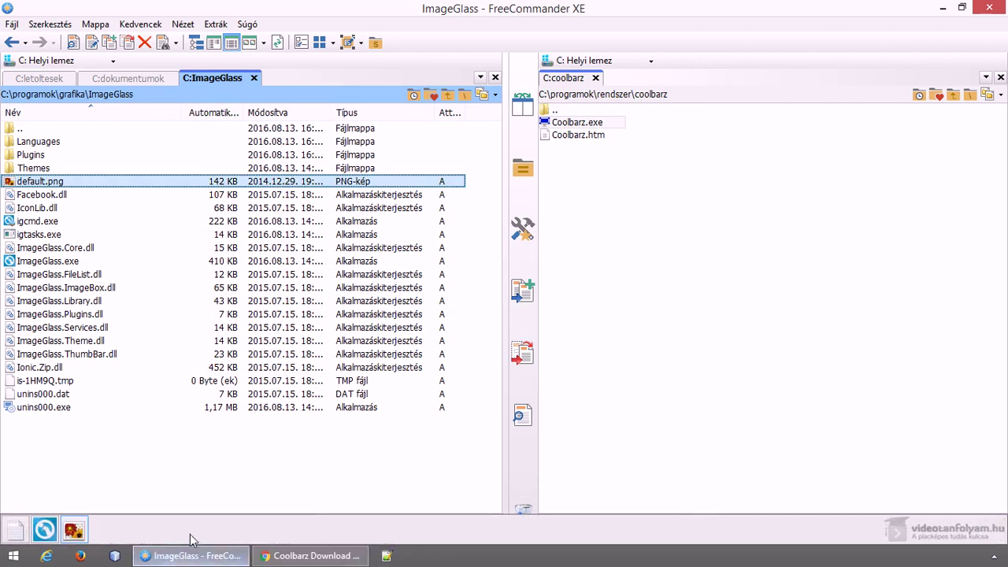
# Step: Turn off Large Icons for the bottom position in the Coolbarz settings and close the window
pyautogui.rightClick(191, 540)
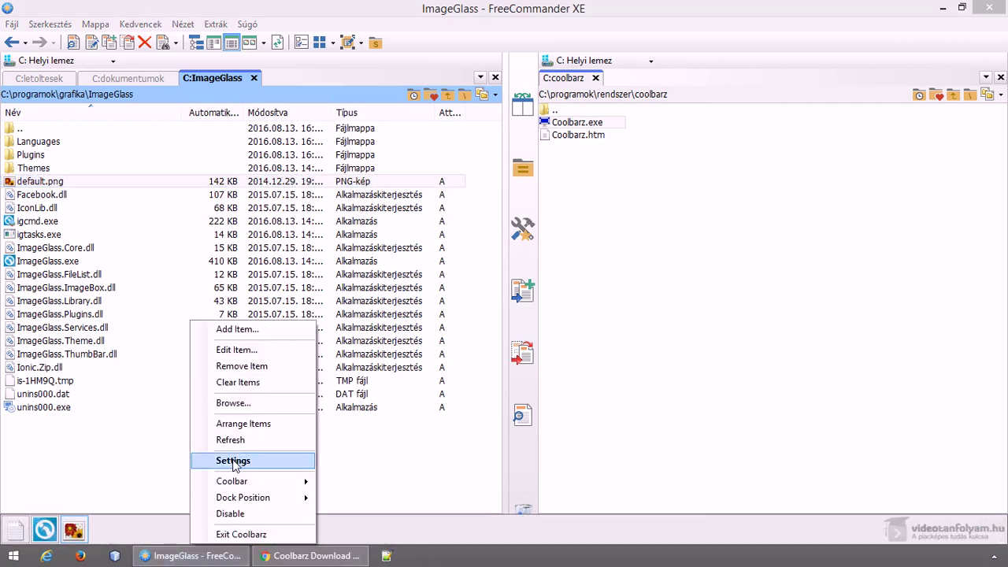
pyautogui.click(233, 460)
pyautogui.click(369, 153)
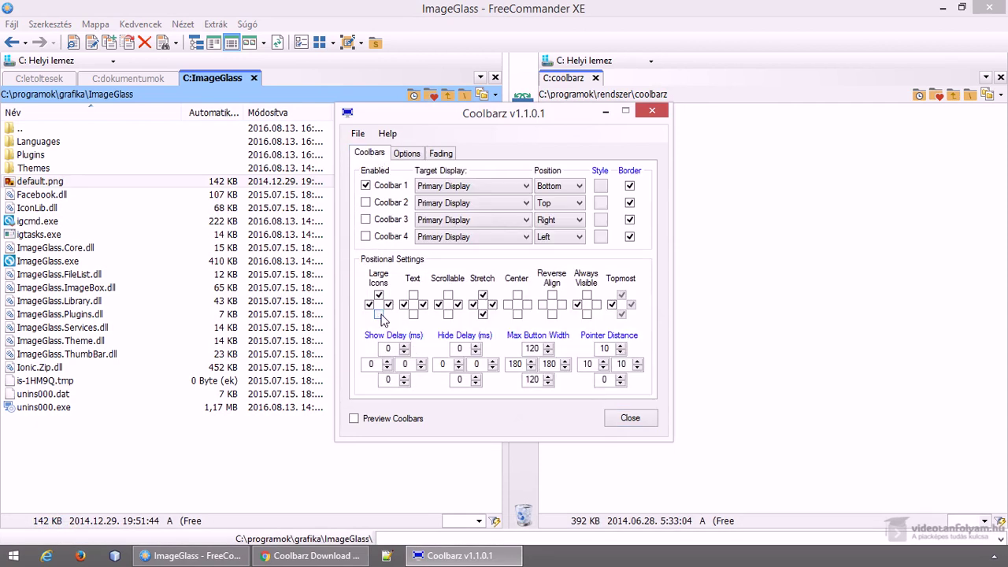
pyautogui.click(630, 419)
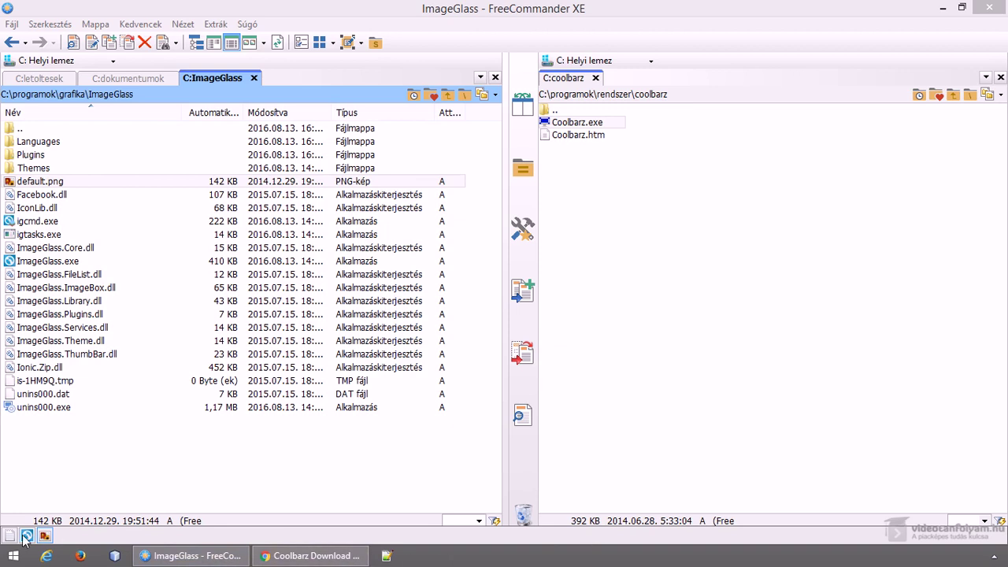
# Step: Turn Large Icons back on for the bottom coolbar
pyautogui.rightClick(161, 544)
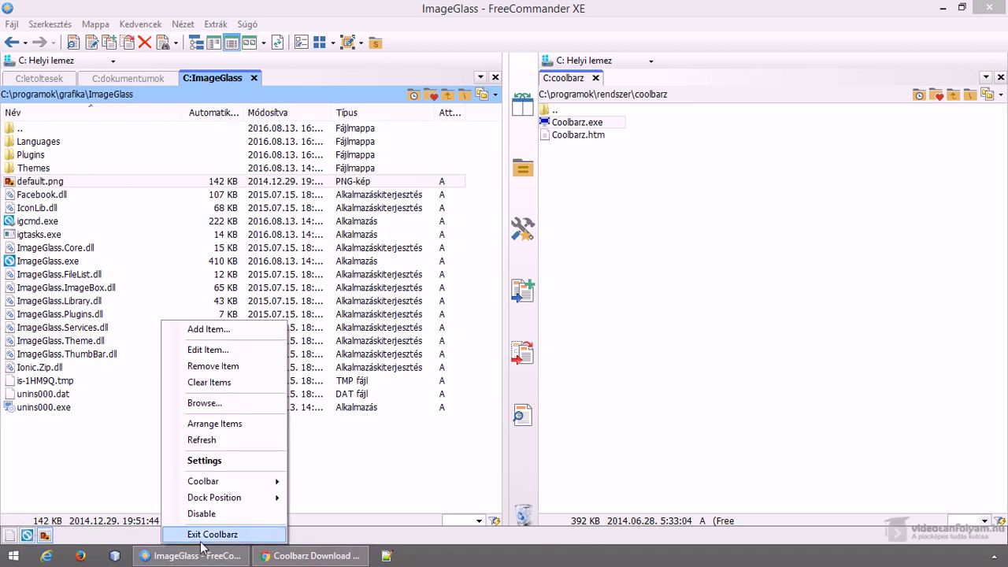
pyautogui.moveTo(262, 487)
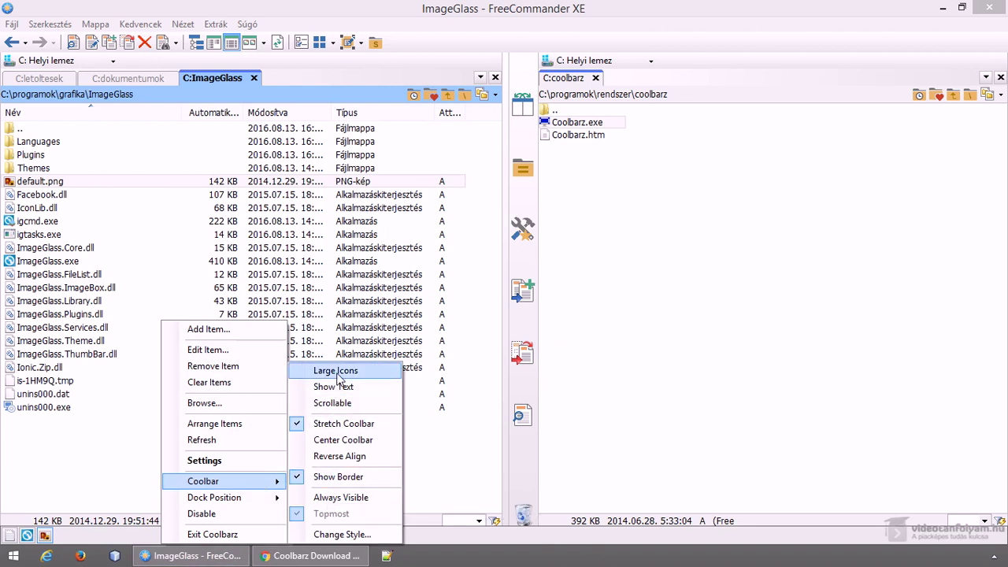
pyautogui.click(345, 376)
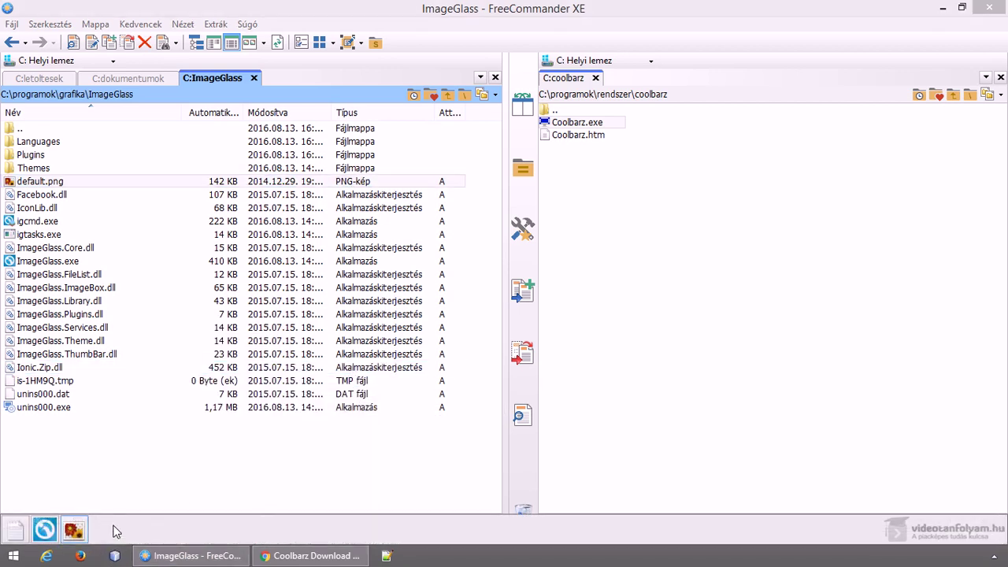
# Step: Enable Coolbar 2 at the top of the primary display in the Coolbarz settings and test revealing it
pyautogui.rightClick(129, 529)
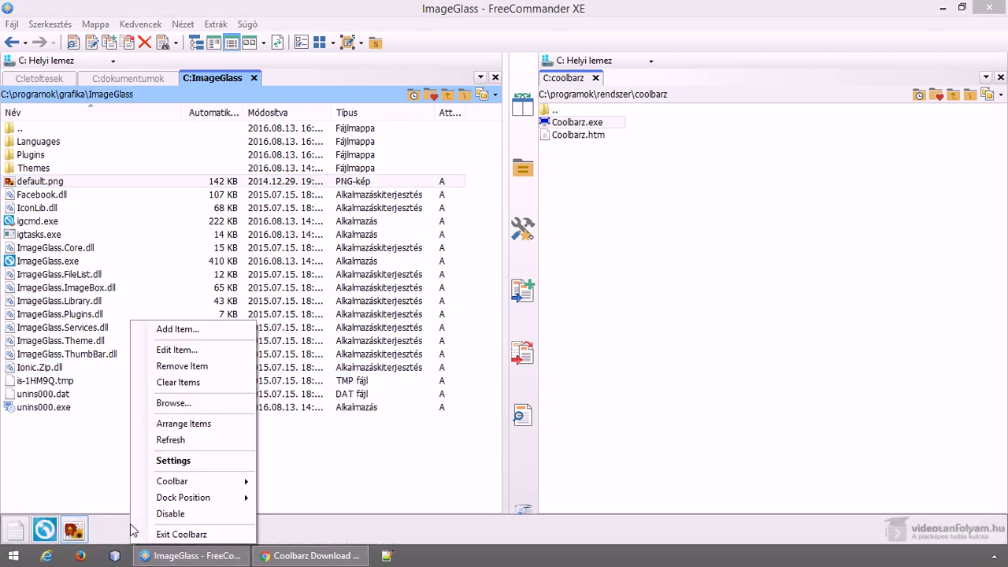
pyautogui.click(191, 459)
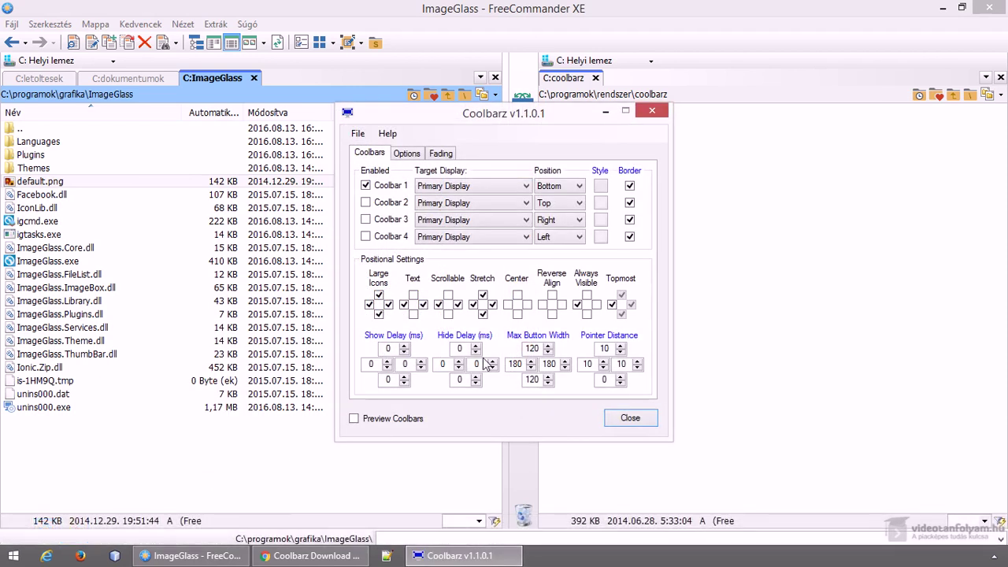
pyautogui.click(366, 203)
pyautogui.click(629, 419)
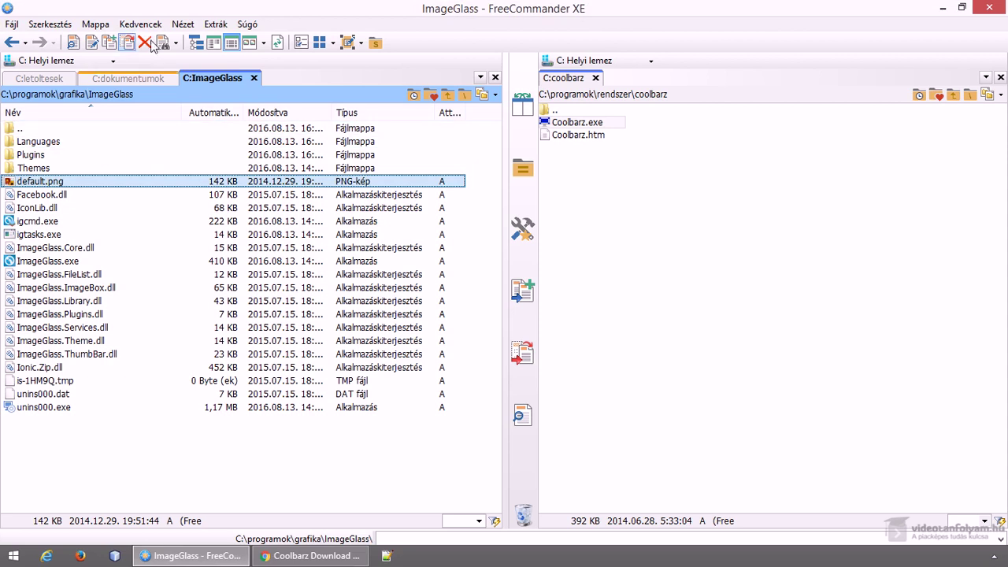
pyautogui.moveTo(172, 8); pyautogui.dragTo(300, 559)
# Step: Disable Coolbar 2 again in the Coolbarz settings, keeping only the bottom Coolbar 1 enabled
pyautogui.rightClick(299, 534)
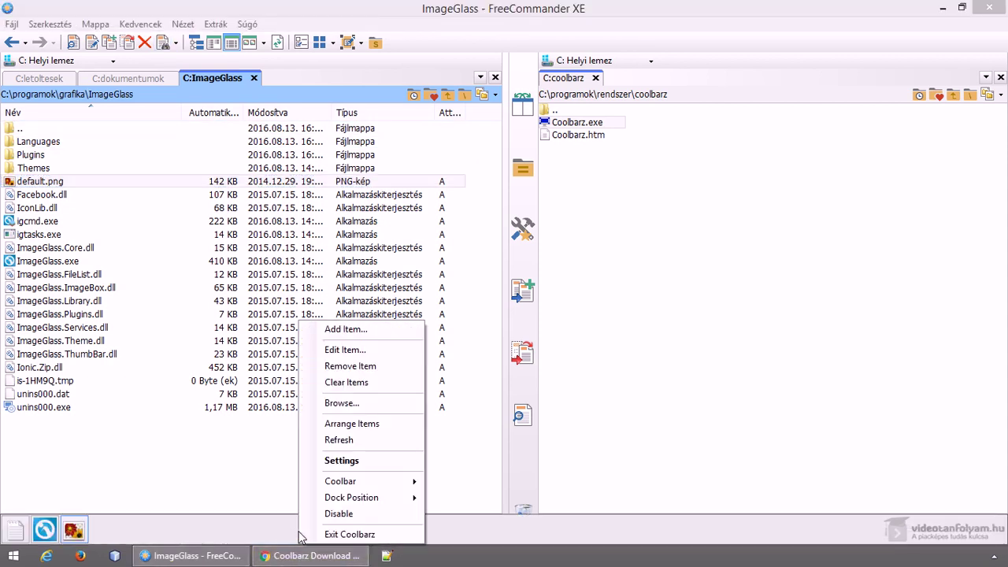
pyautogui.moveTo(372, 487)
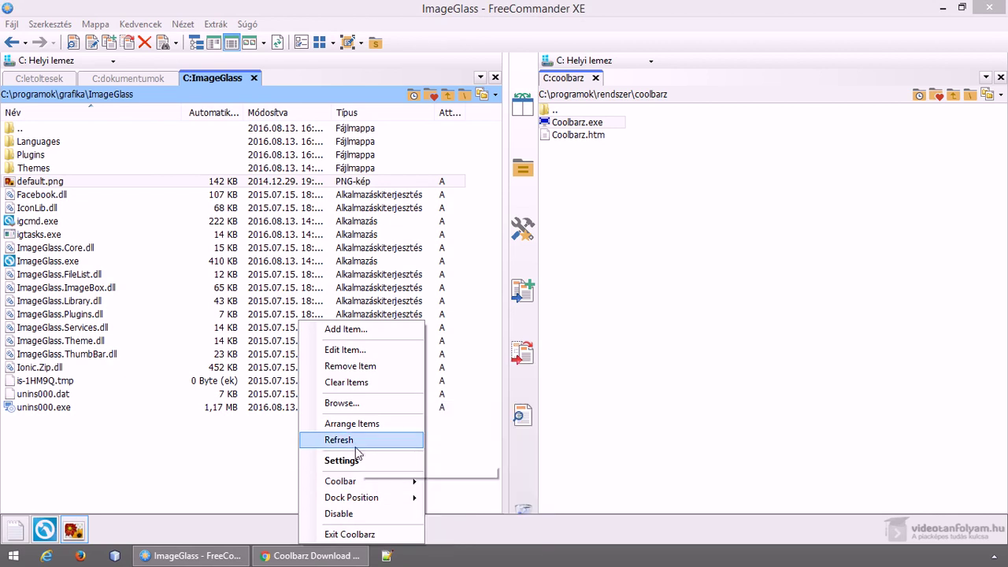
pyautogui.click(354, 461)
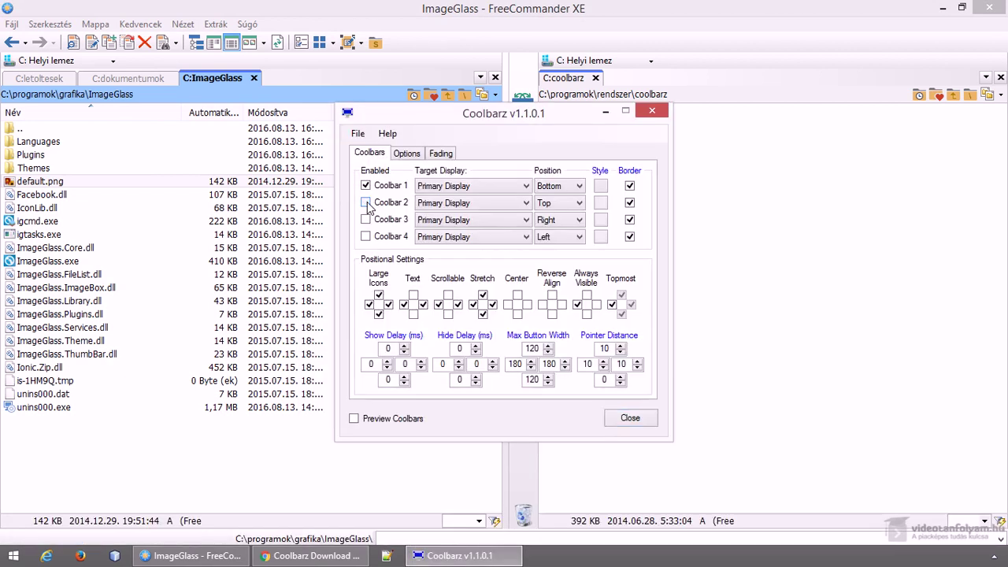
pyautogui.click(482, 293)
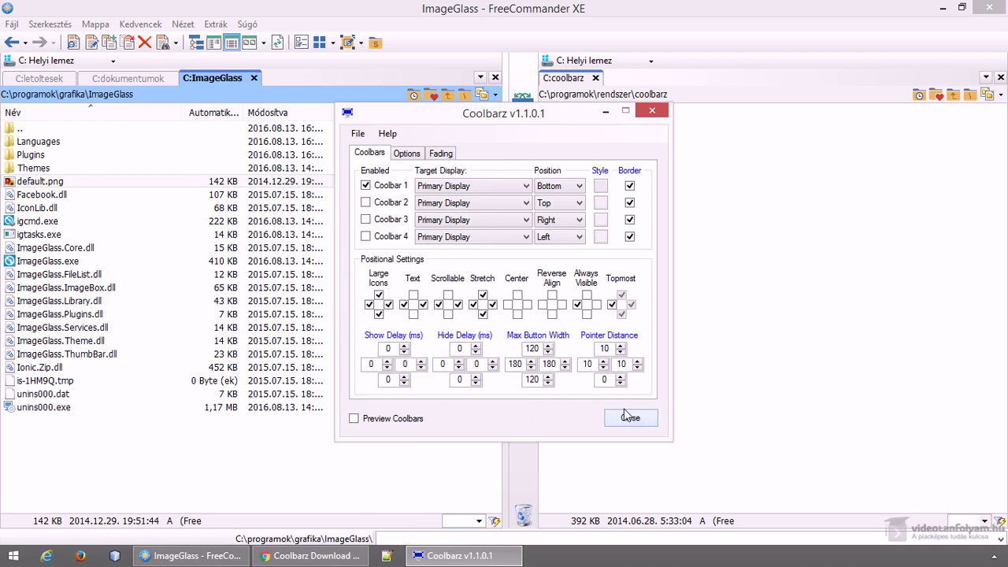
# Step: Turn off Fading Coolbars in the Coolbarz fading settings and close the window
pyautogui.click(441, 154)
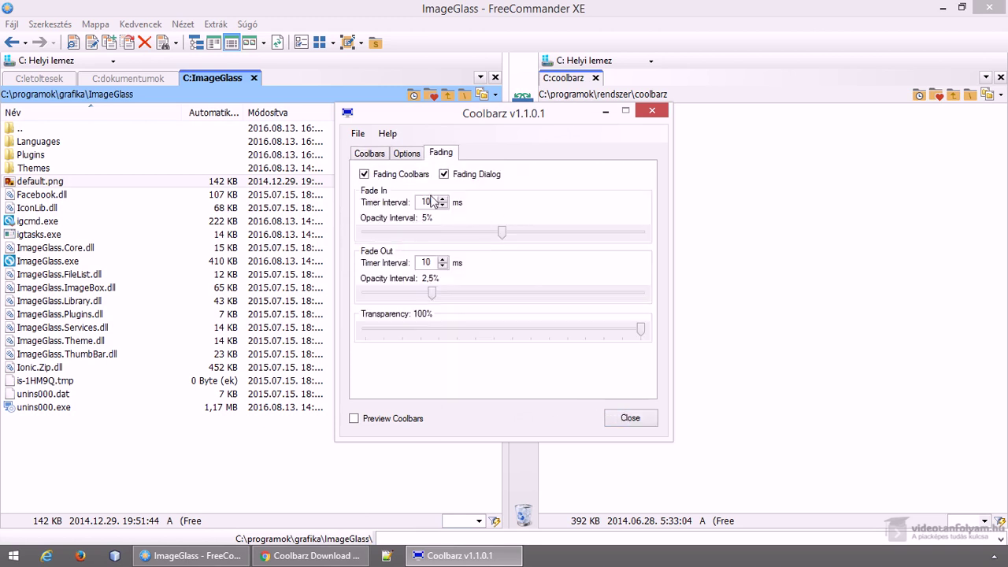
pyautogui.click(364, 174)
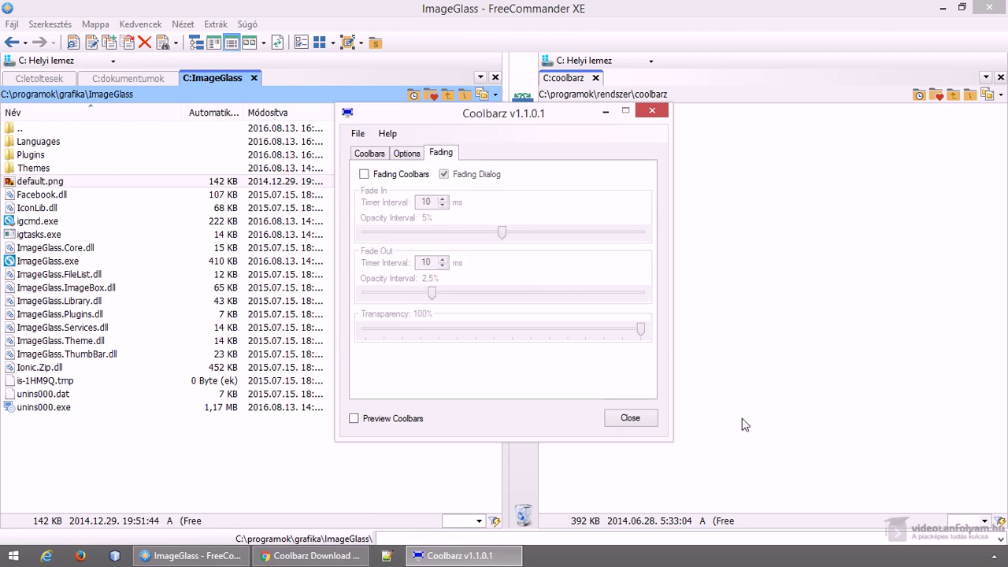
pyautogui.click(644, 422)
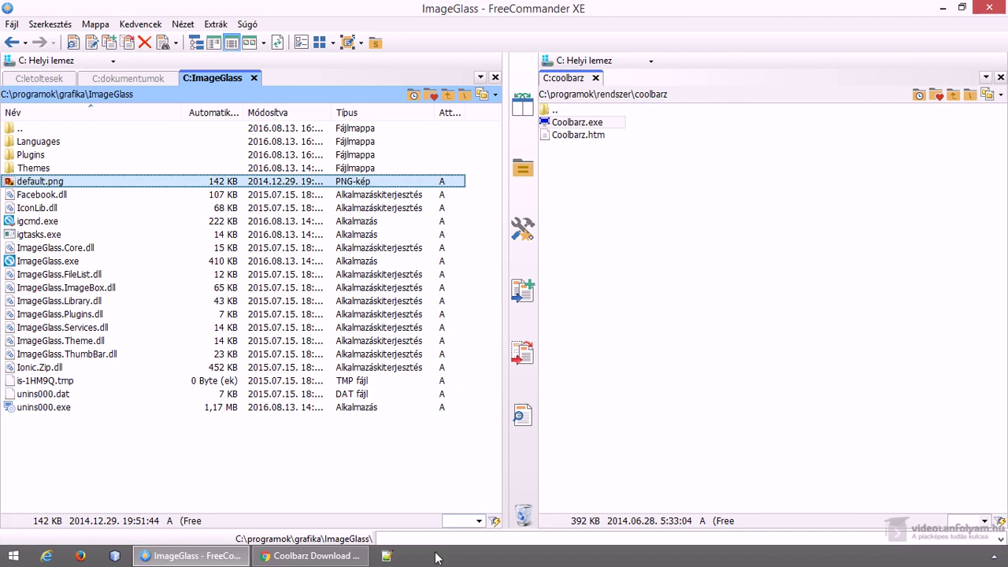
# Step: Test revealing the coolbar without fading, and re-enable Fading Coolbars in the Coolbarz settings
pyautogui.moveTo(431, 561)
pyautogui.rightClick(411, 543)
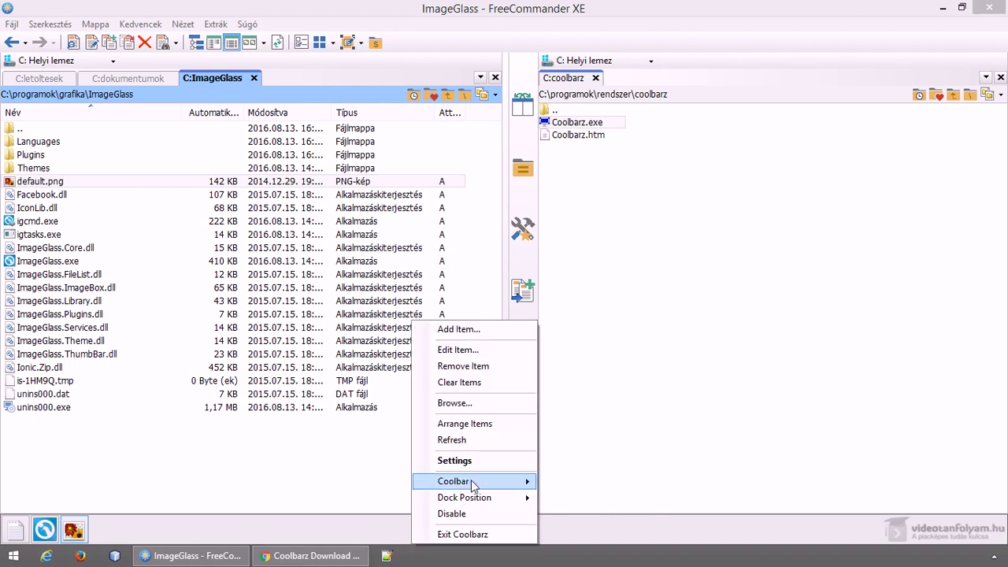
pyautogui.moveTo(475, 483)
pyautogui.click(488, 460)
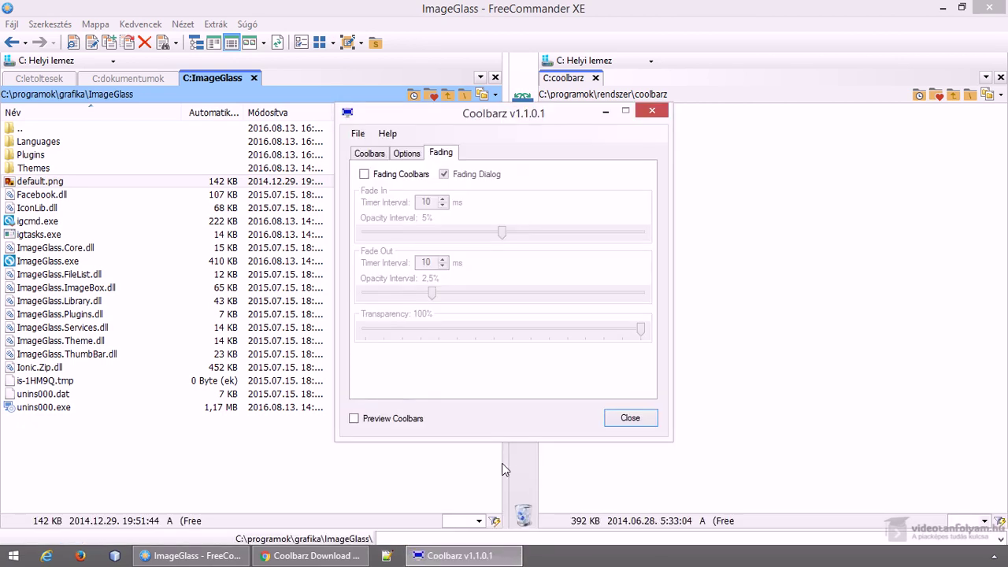
pyautogui.click(399, 175)
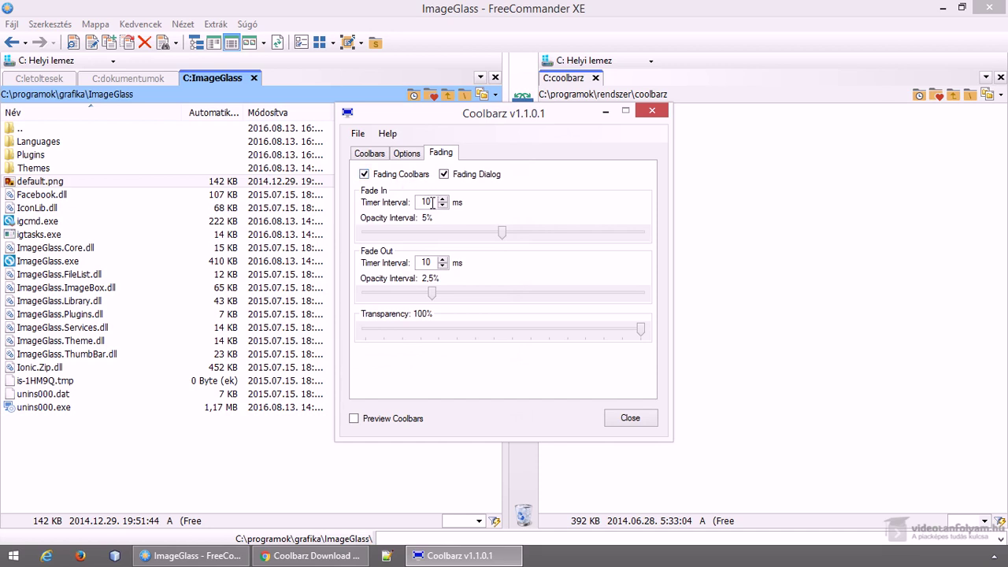
pyautogui.click(628, 418)
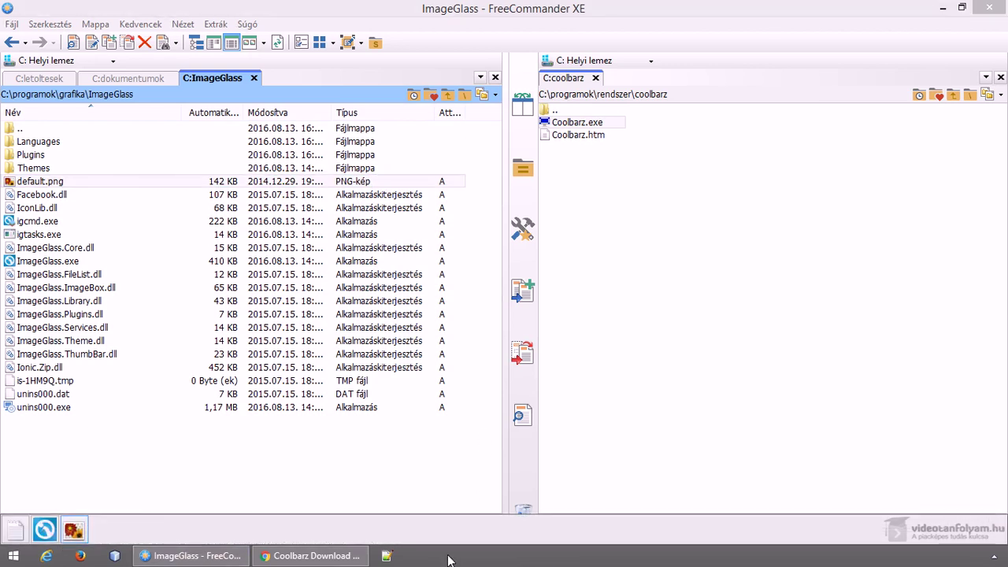
# Step: Disable Fading Coolbars once more in the Coolbarz settings and close the window
pyautogui.rightClick(452, 535)
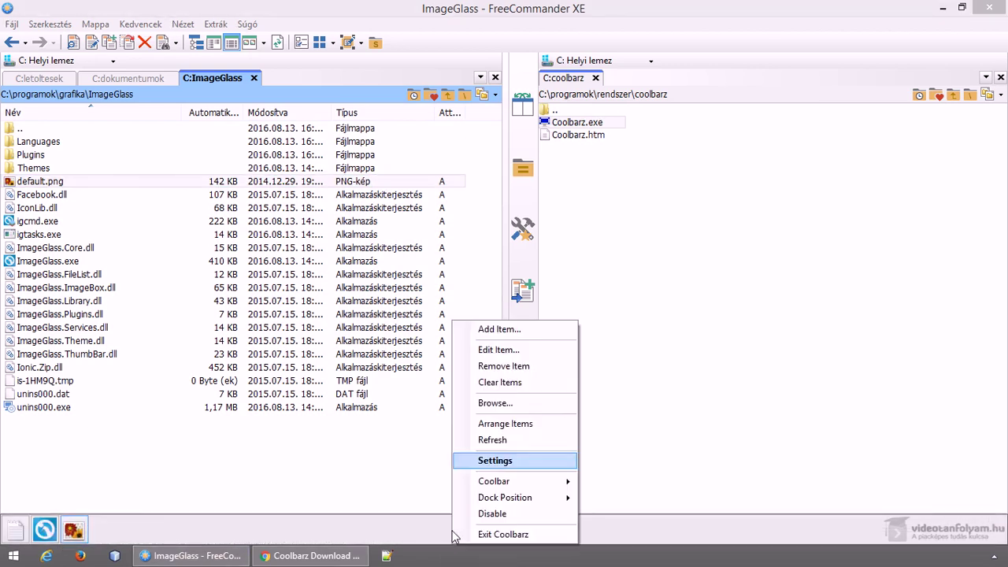
pyautogui.click(499, 468)
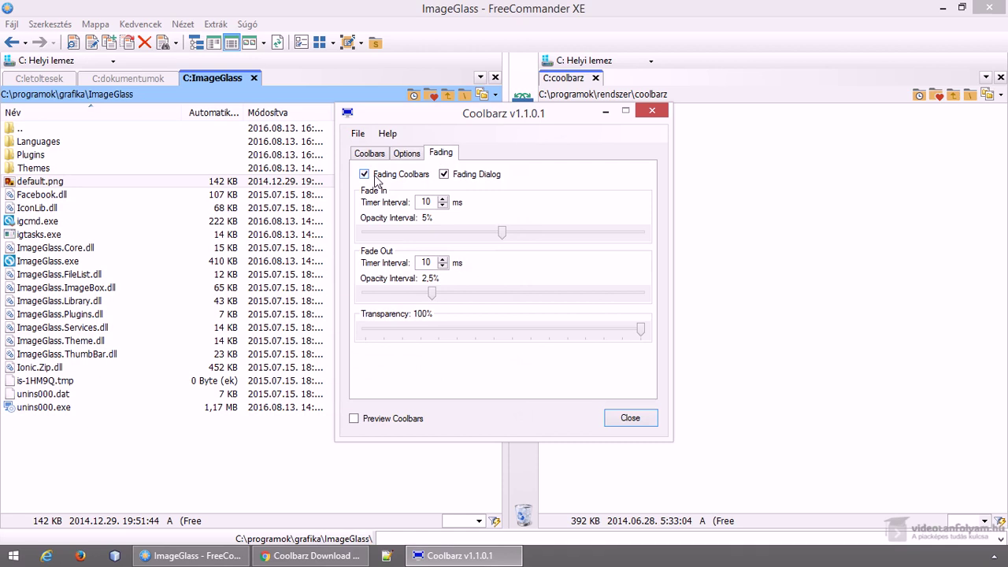
pyautogui.click(364, 174)
pyautogui.click(634, 418)
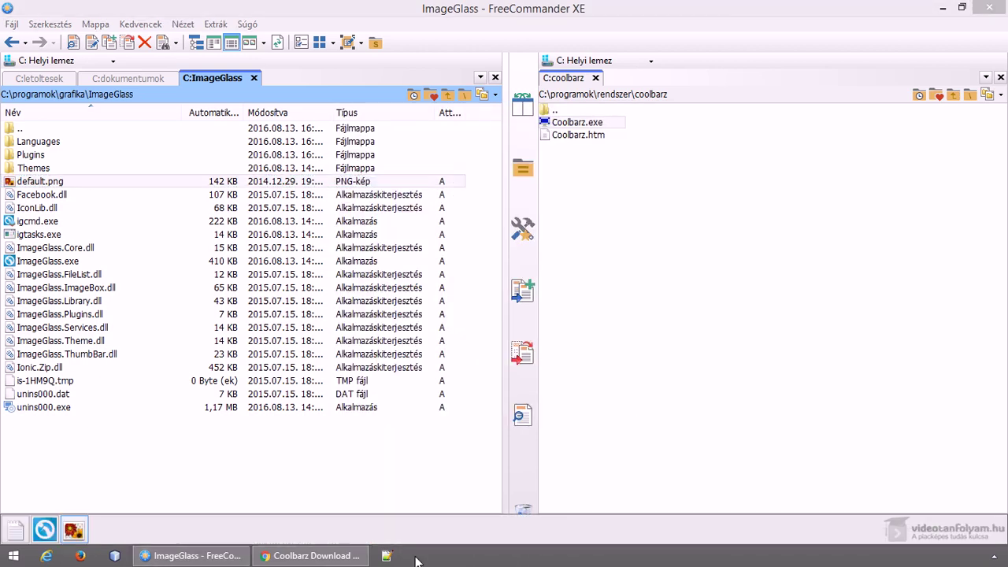
# Step: Switch the bottom coolbar from stretched to Center Coolbar
pyautogui.rightClick(502, 541)
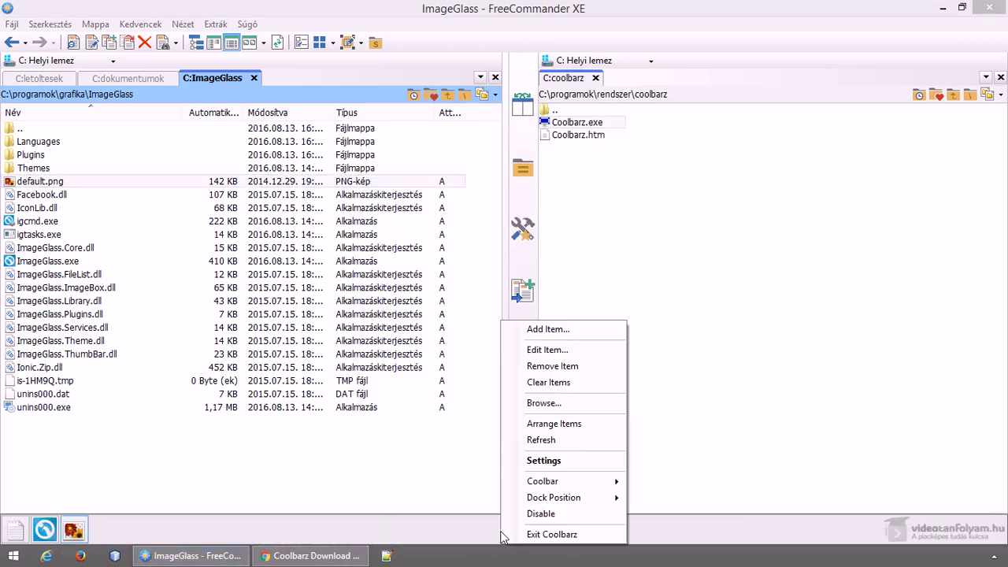
pyautogui.moveTo(572, 481)
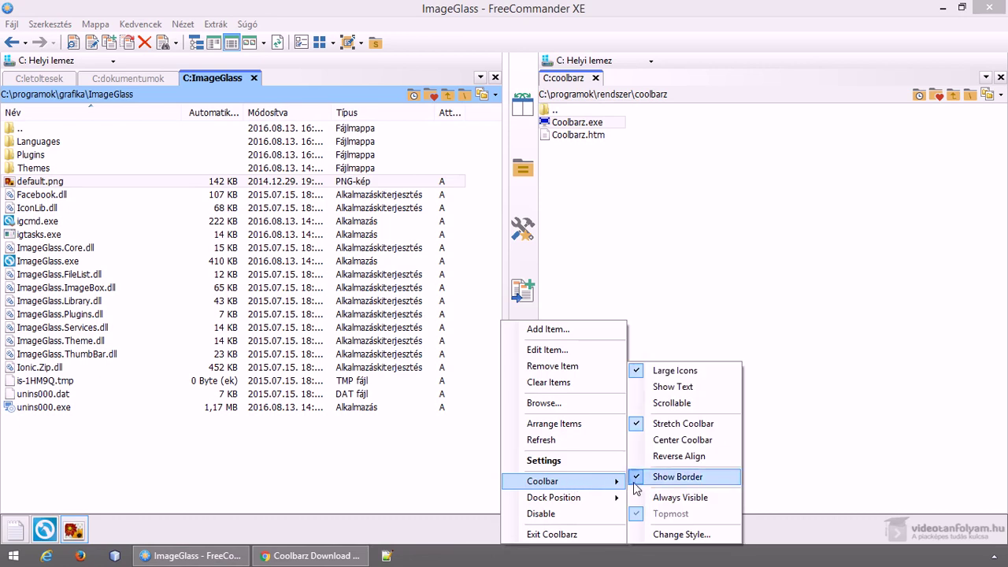
pyautogui.click(688, 443)
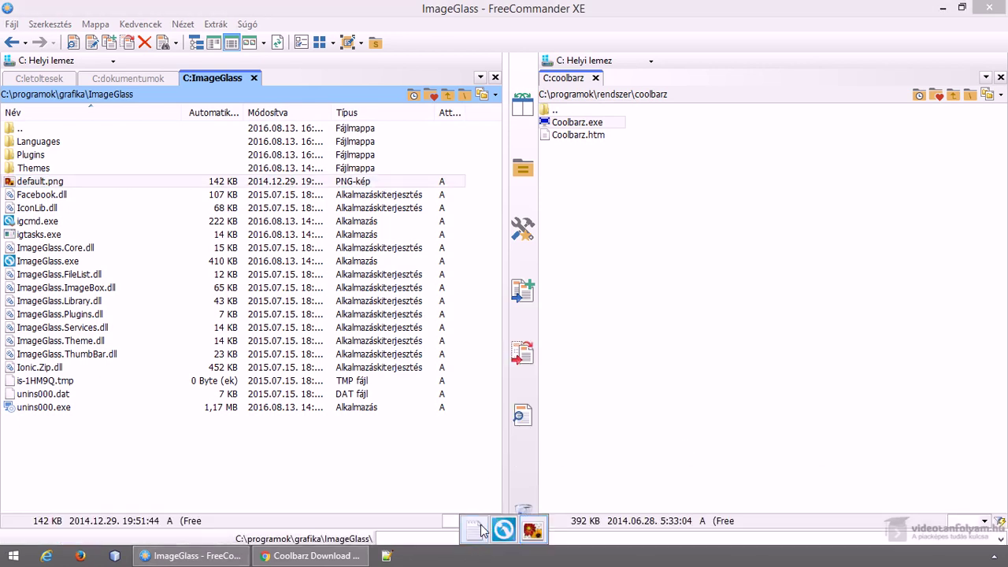
# Step: Restore Stretch Coolbar for the bottom coolbar in place of centering
pyautogui.rightClick(482, 529)
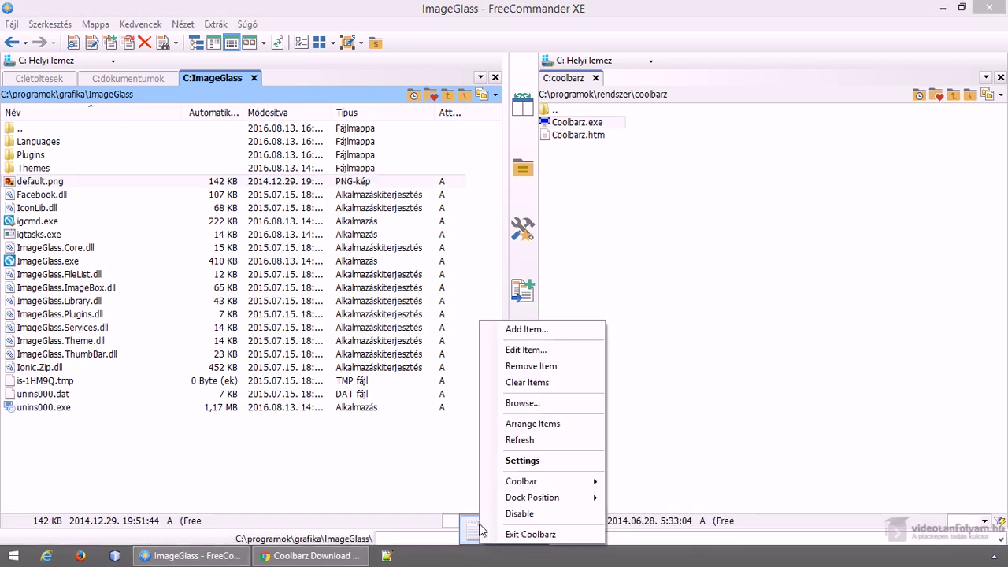
pyautogui.moveTo(591, 482)
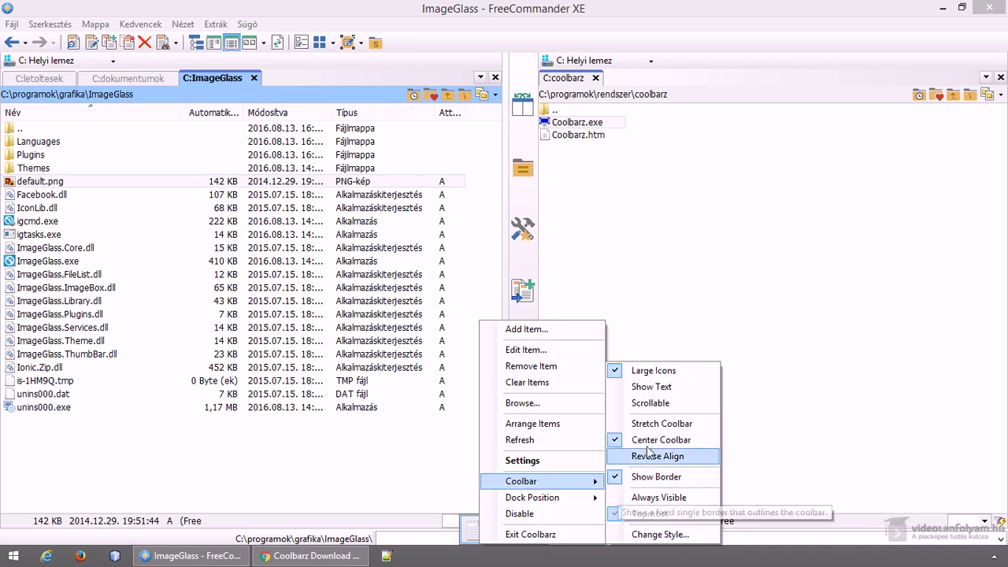
pyautogui.click(661, 424)
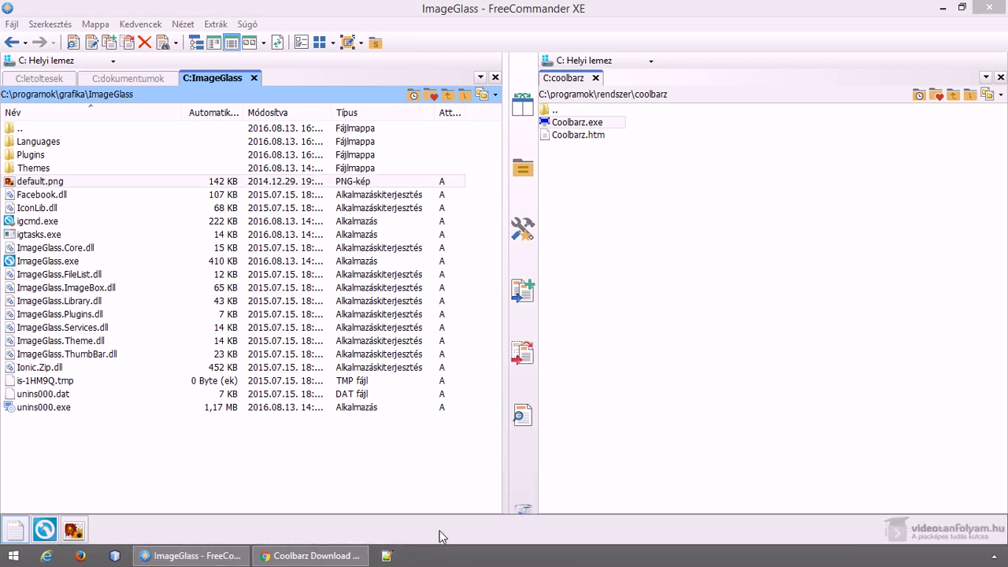
# Step: Rearrange the bottom coolbar's items by moving ImageGlass 2 through the order to the last place, and save the arrangement
pyautogui.rightClick(439, 532)
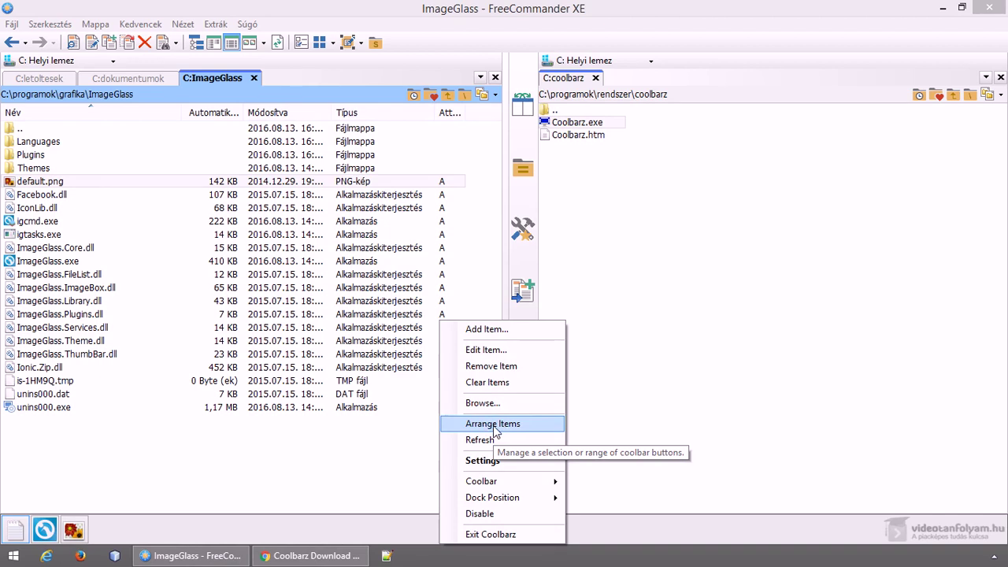
pyautogui.click(494, 426)
pyautogui.click(391, 227)
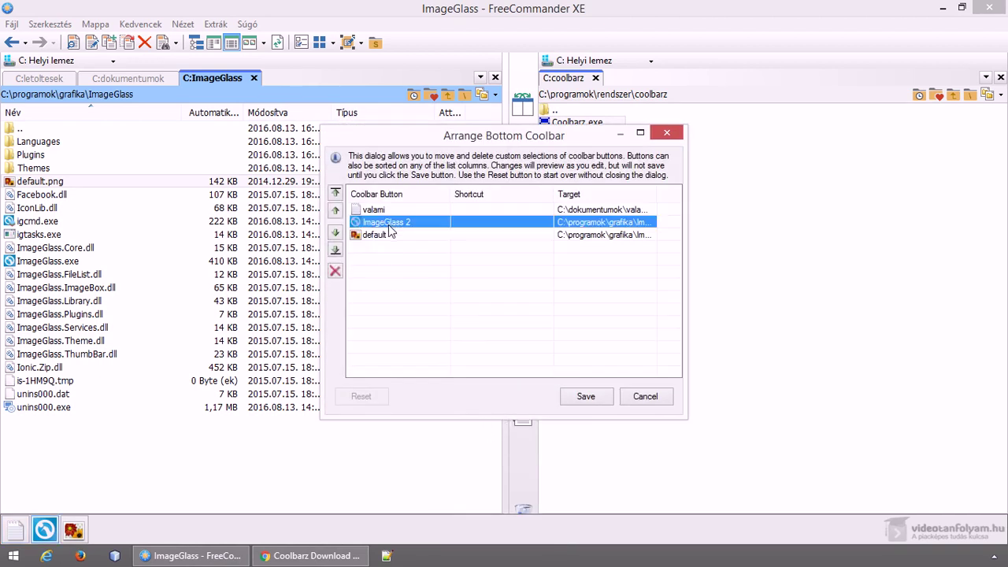
pyautogui.click(334, 210)
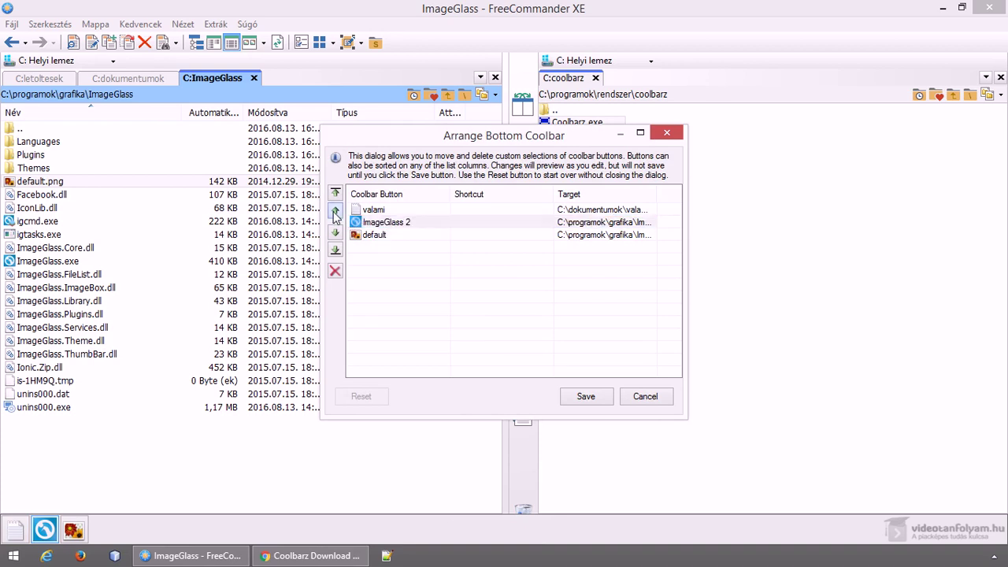
pyautogui.click(335, 233)
pyautogui.click(334, 234)
pyautogui.click(336, 211)
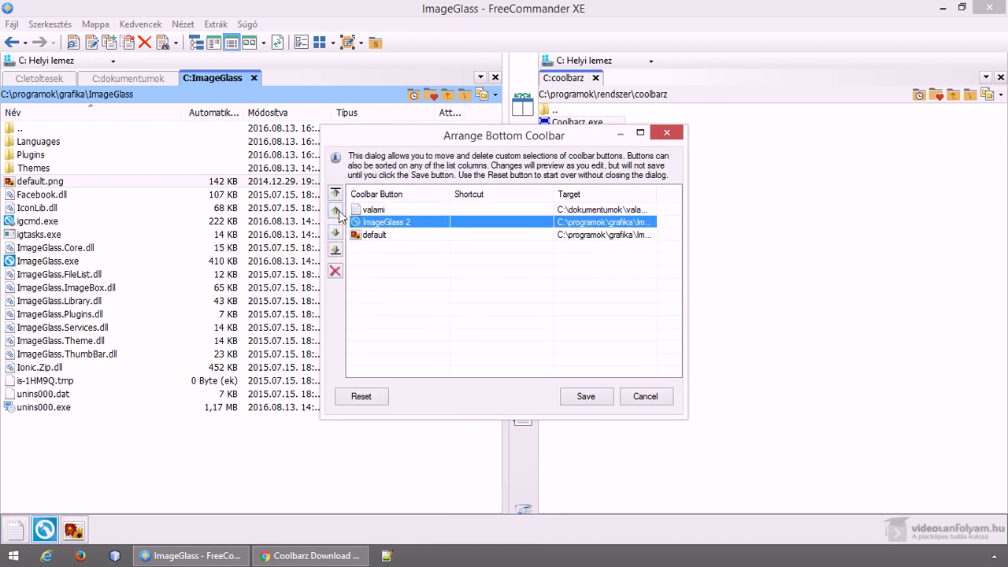
pyautogui.click(335, 234)
pyautogui.click(336, 211)
pyautogui.click(339, 211)
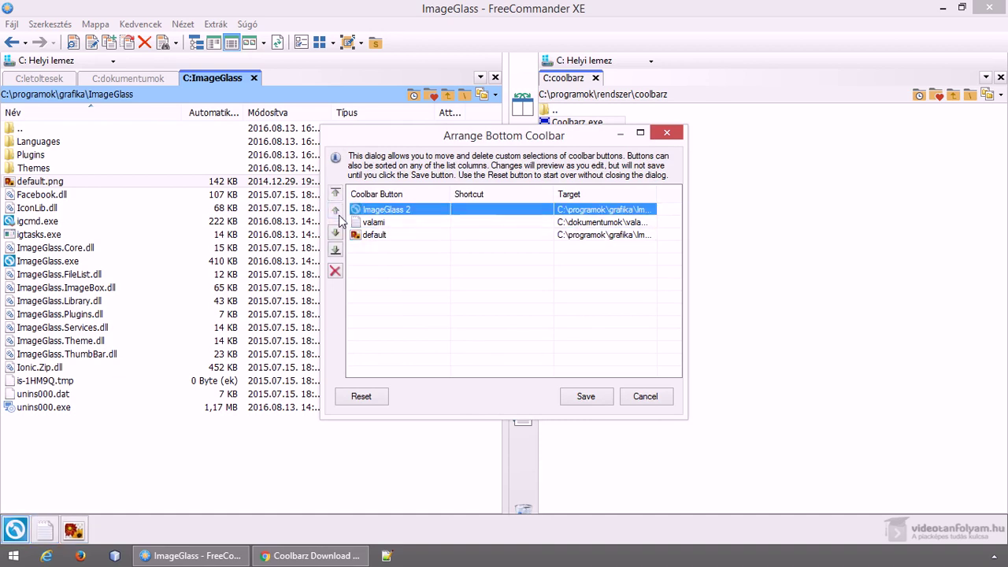
pyautogui.click(335, 234)
pyautogui.click(335, 234)
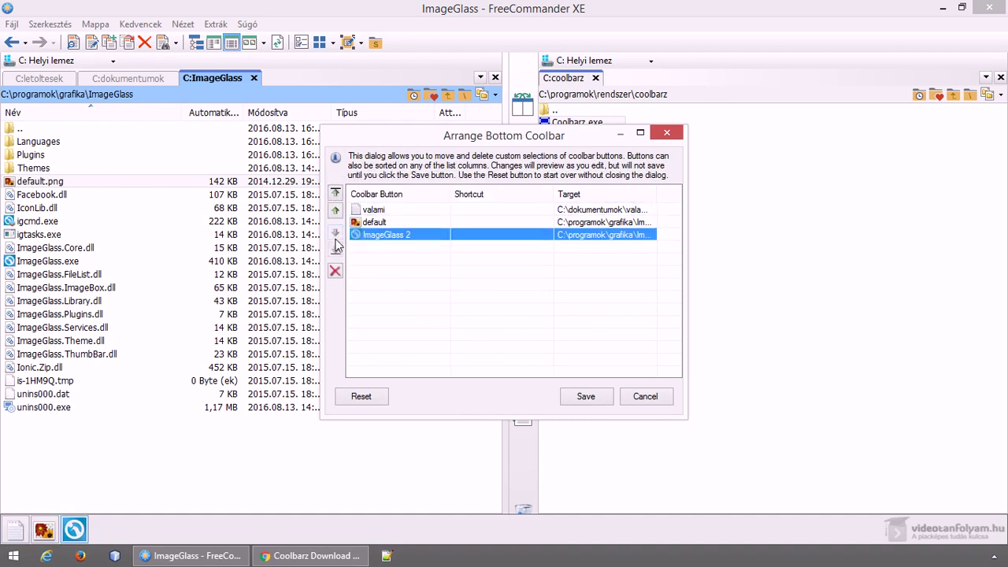
pyautogui.doubleClick(336, 211)
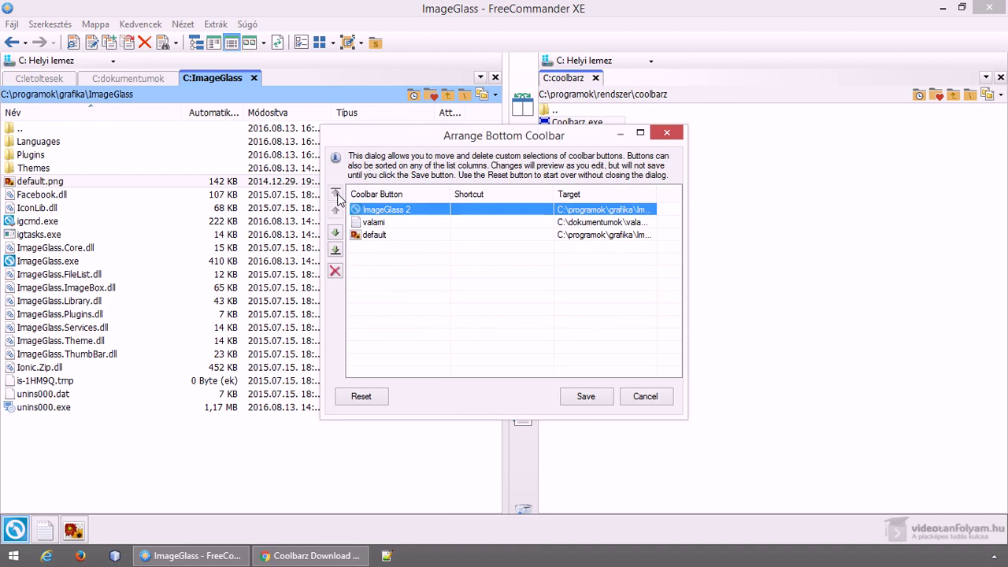
pyautogui.click(335, 250)
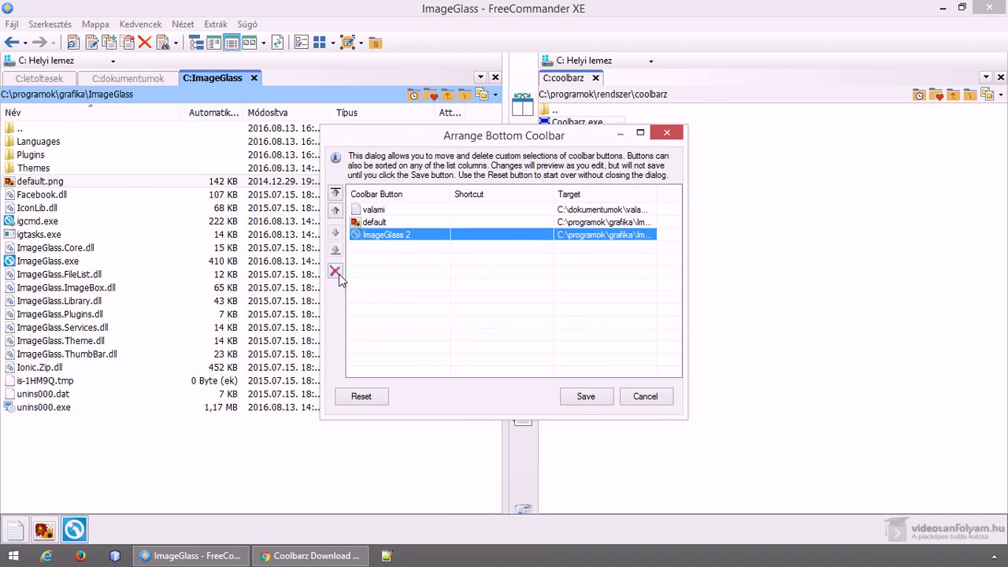
pyautogui.click(585, 397)
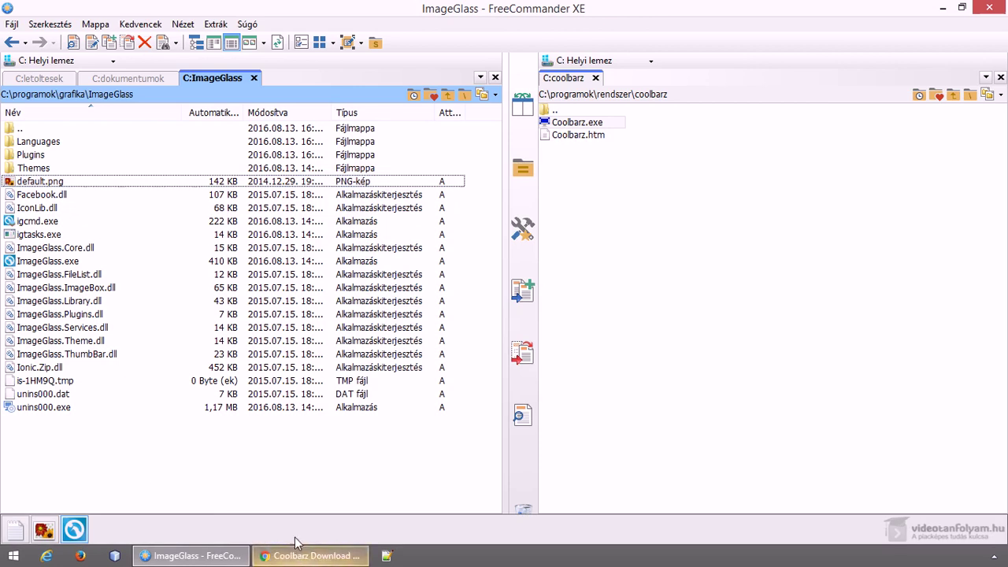
# Step: Review the ImageGlass 2 shortcut's name, target and working directory in its properties, and close them without saving
pyautogui.rightClick(83, 528)
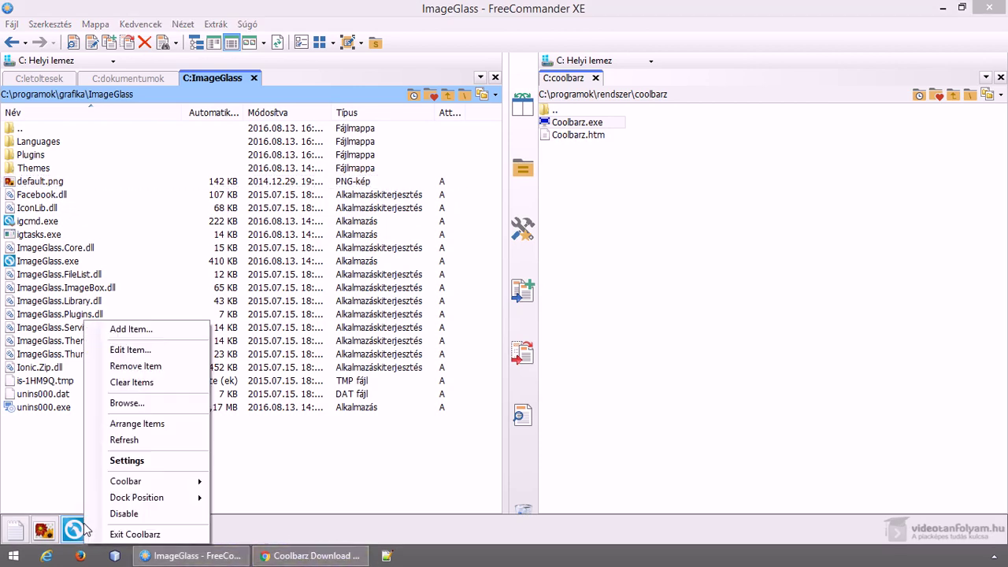
pyautogui.click(138, 349)
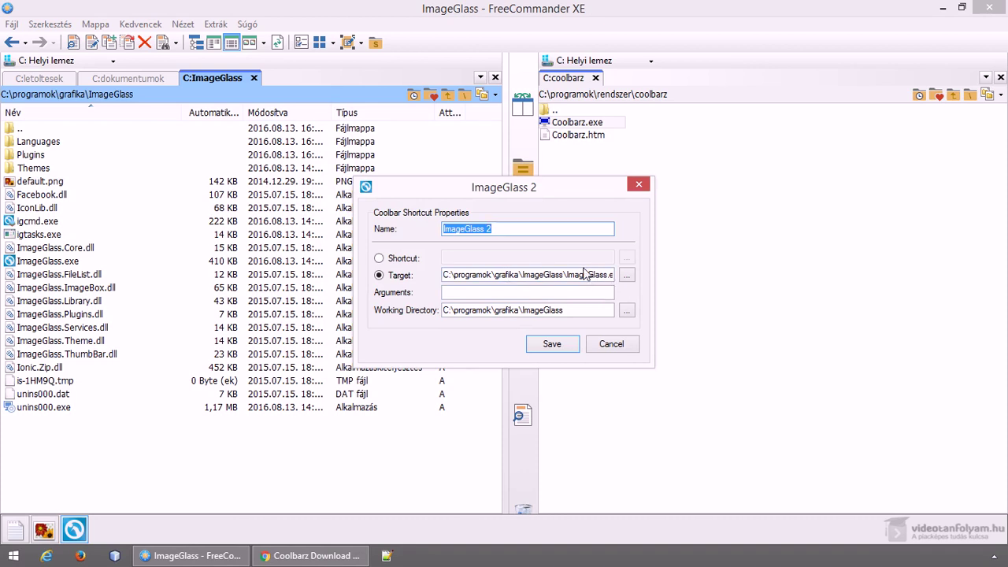
pyautogui.click(611, 343)
# Step: Bring up the available commands for the bottom coolbar
pyautogui.moveTo(433, 533)
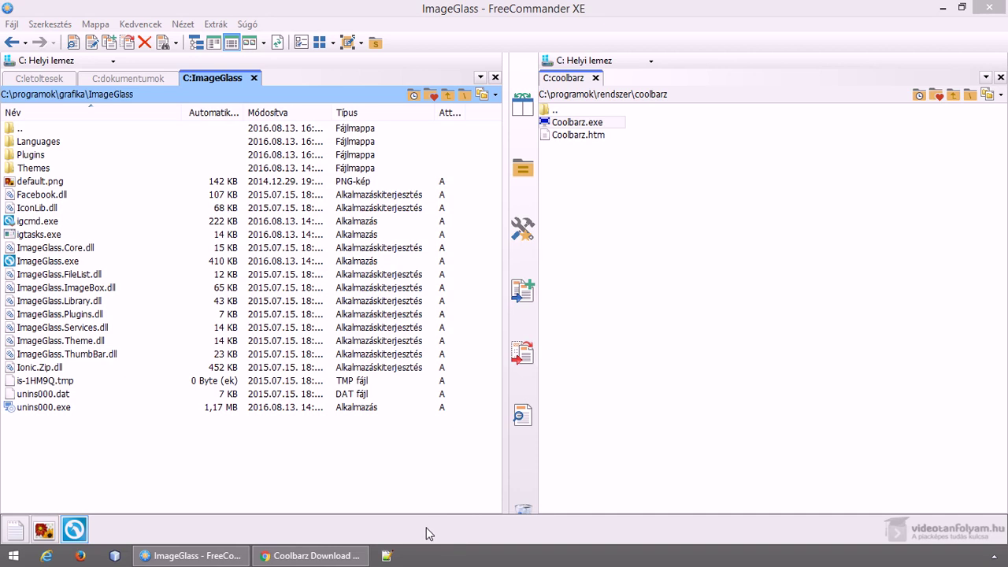
pyautogui.rightClick(433, 533)
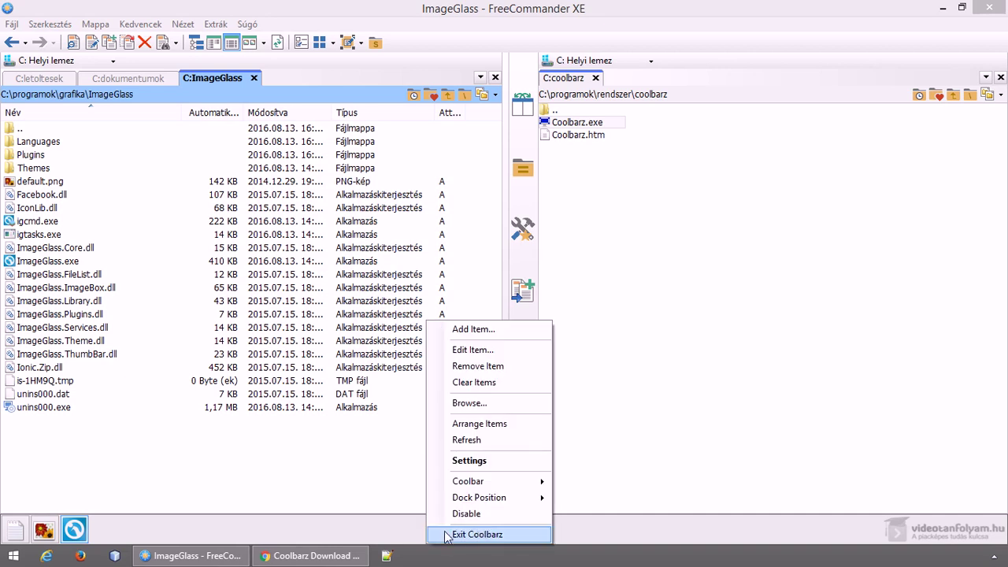